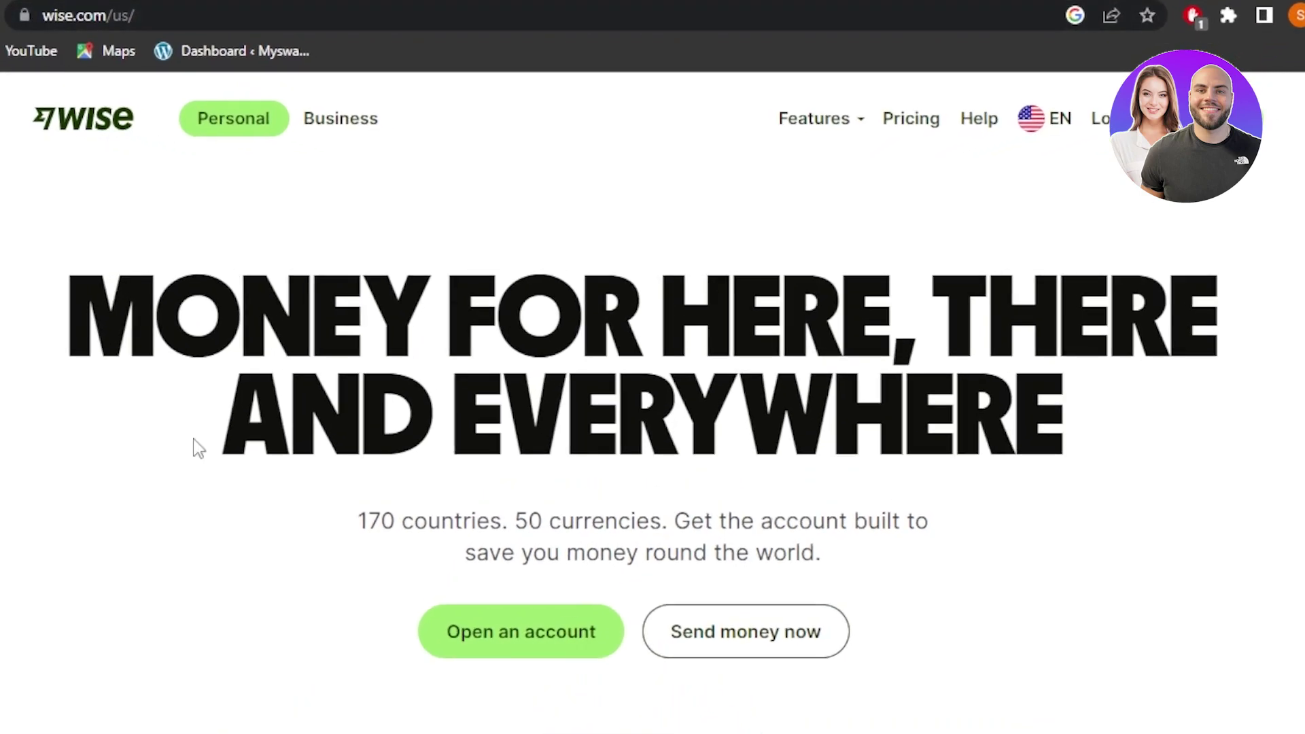
- Scroll up and down through the Wise homepage to look it over
scroll(1163, 254, down, 10)
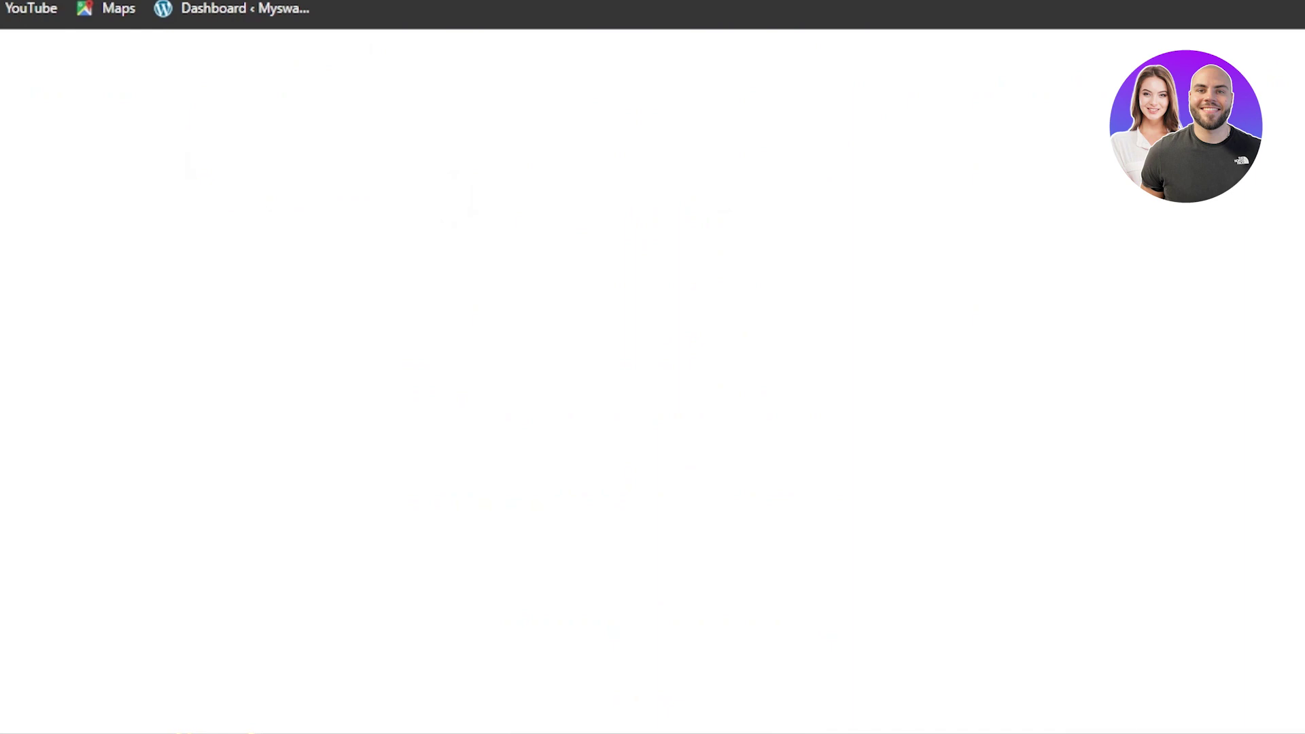
scroll(652, 381, up, 10)
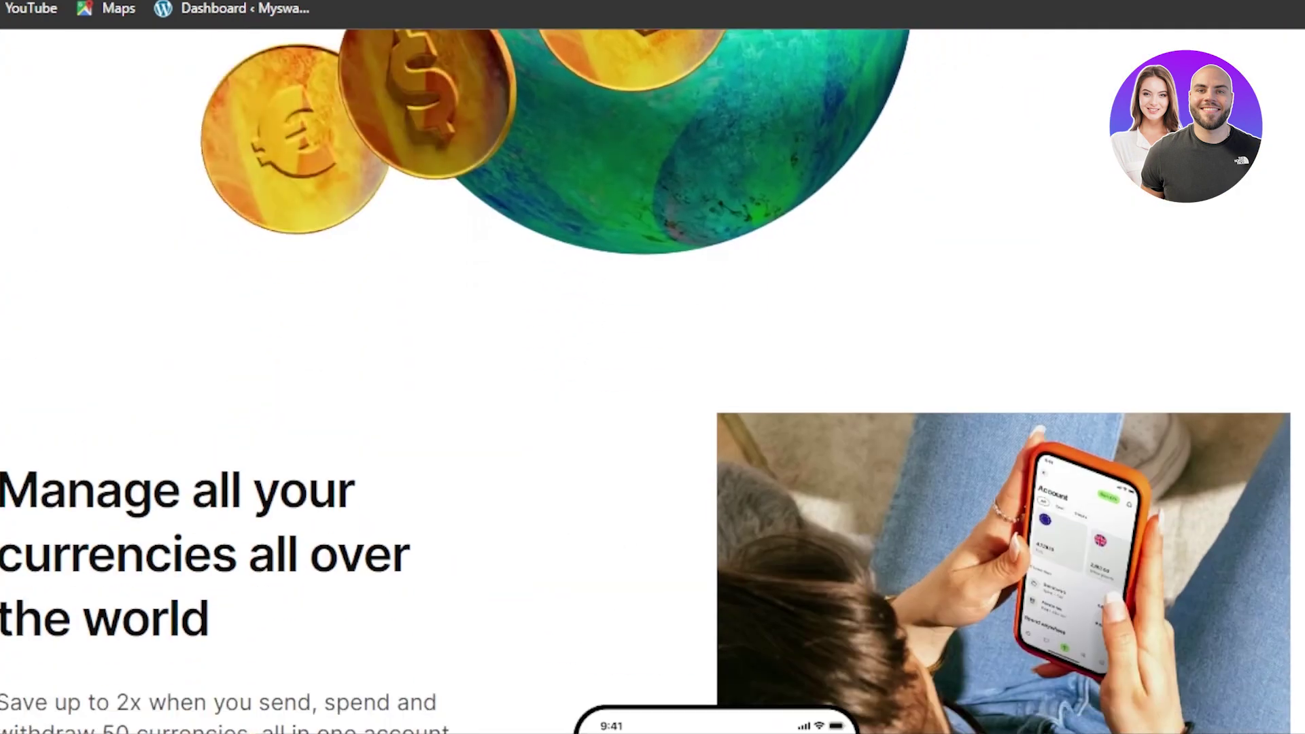
scroll(653, 367, up, 8)
scroll(651, 319, down, 5)
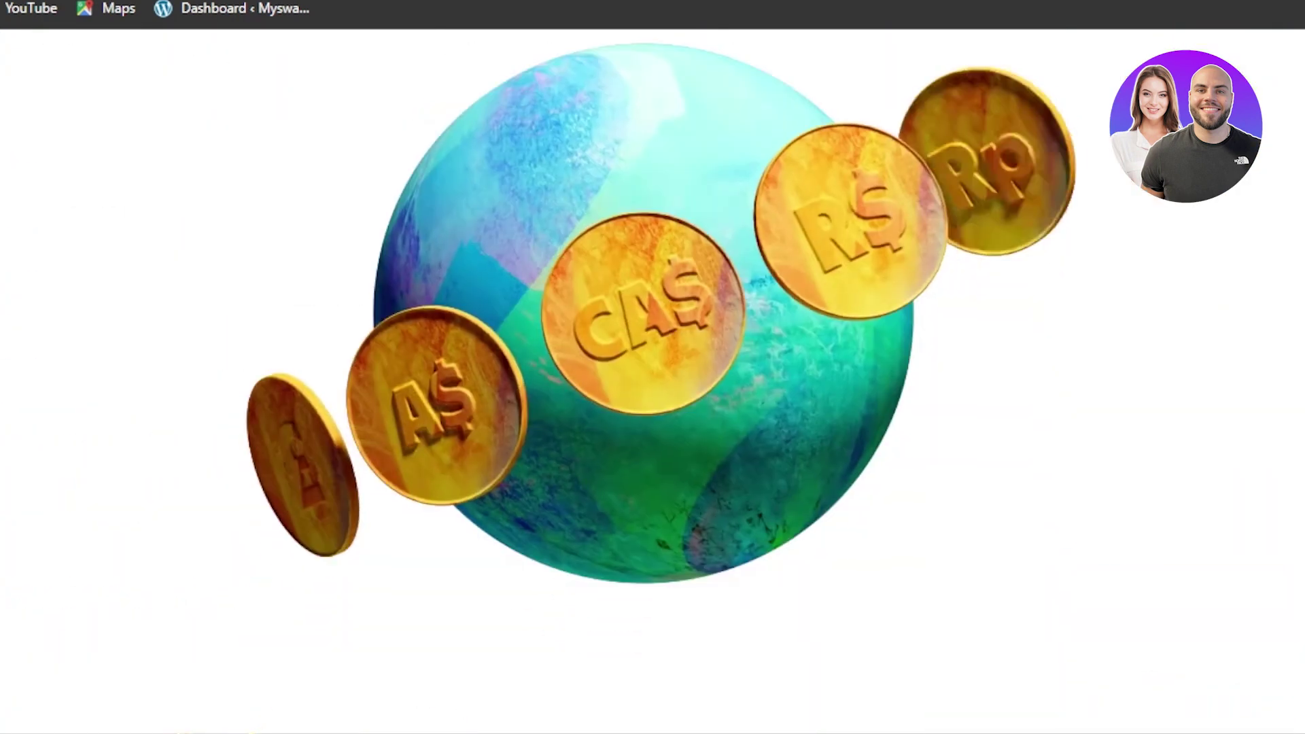
scroll(653, 319, up, 5)
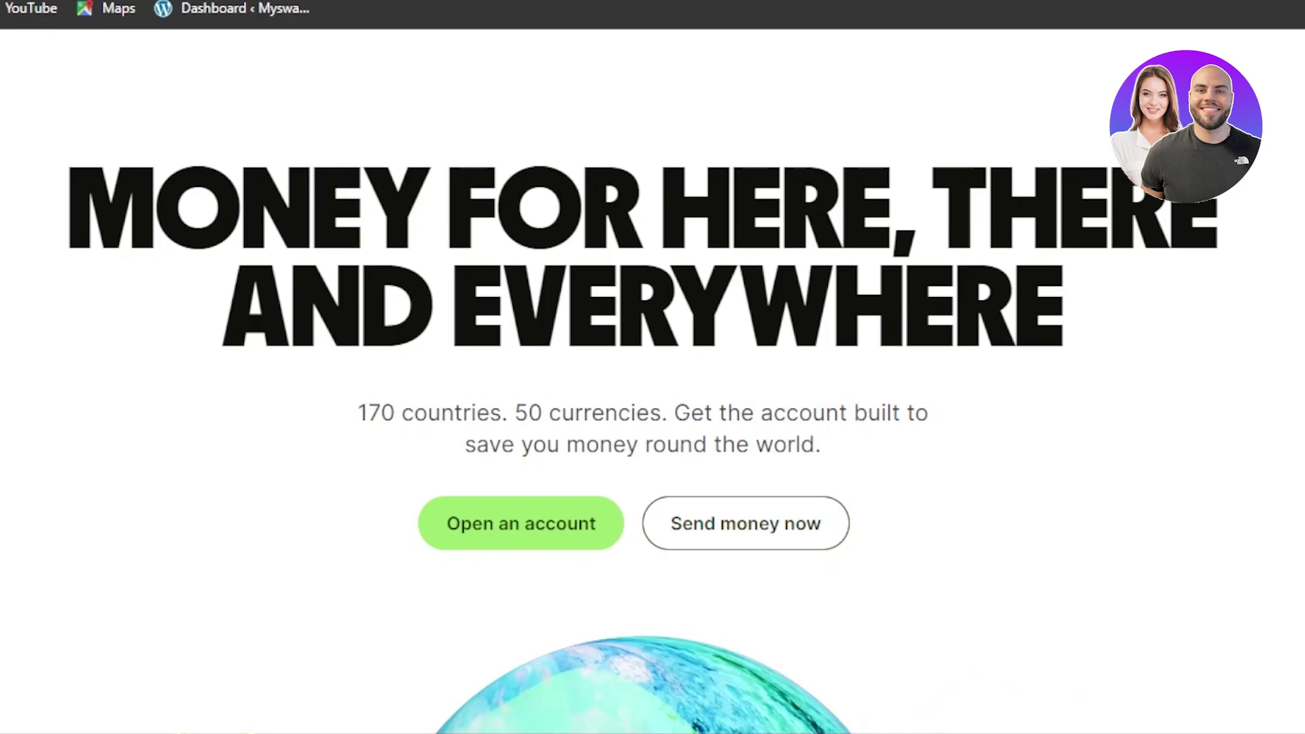
scroll(653, 381, down, 15)
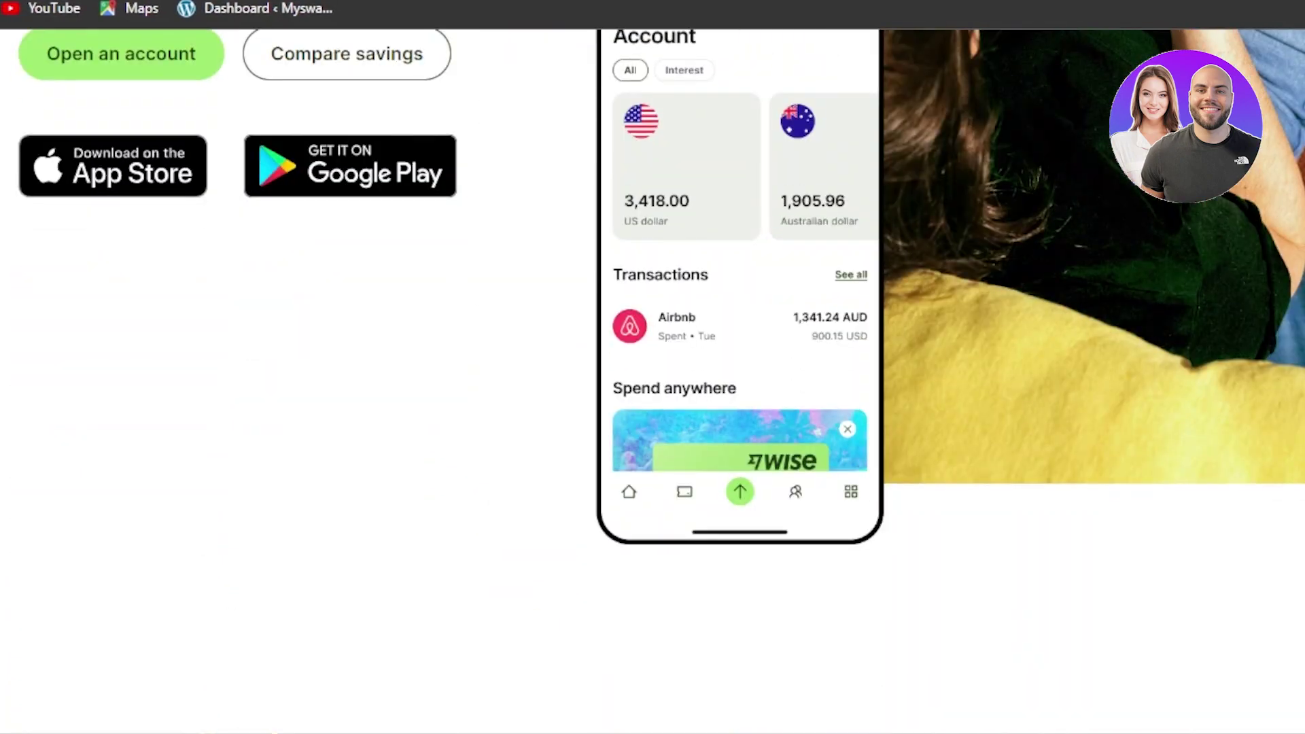
scroll(652, 381, down, 8)
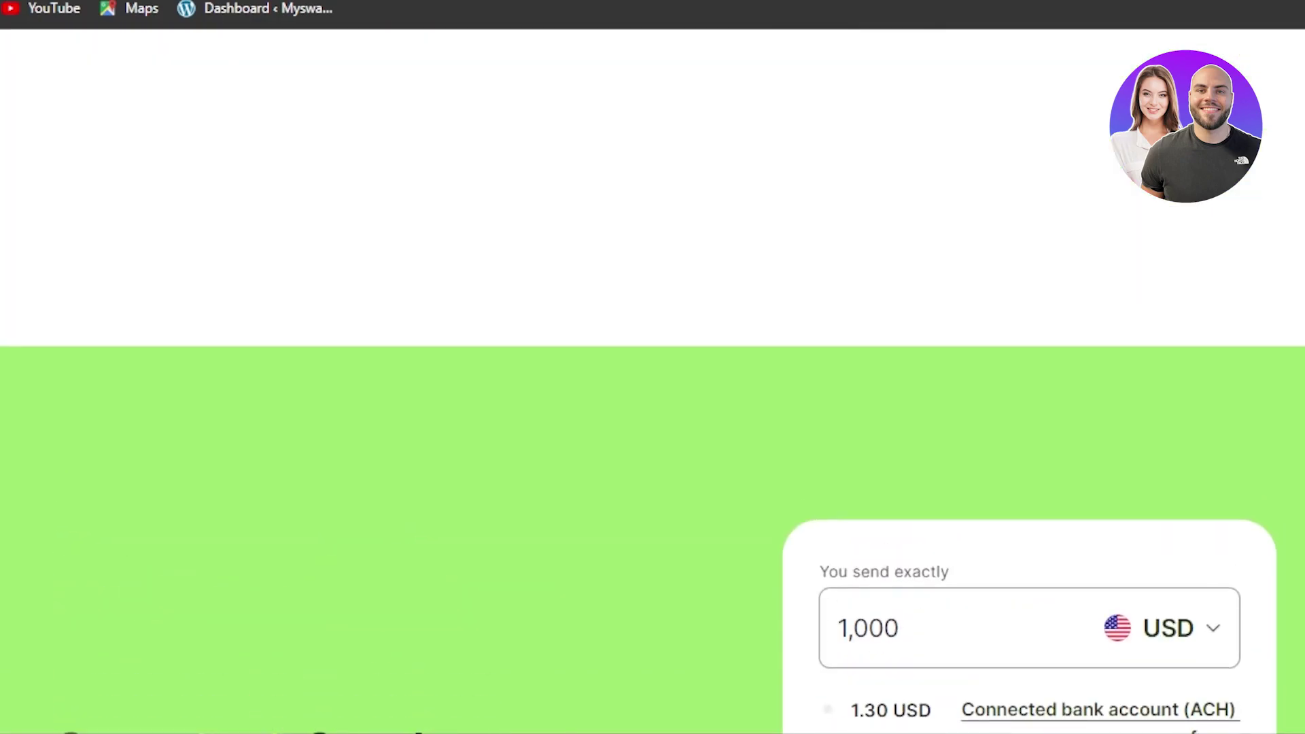
scroll(652, 381, up, 20)
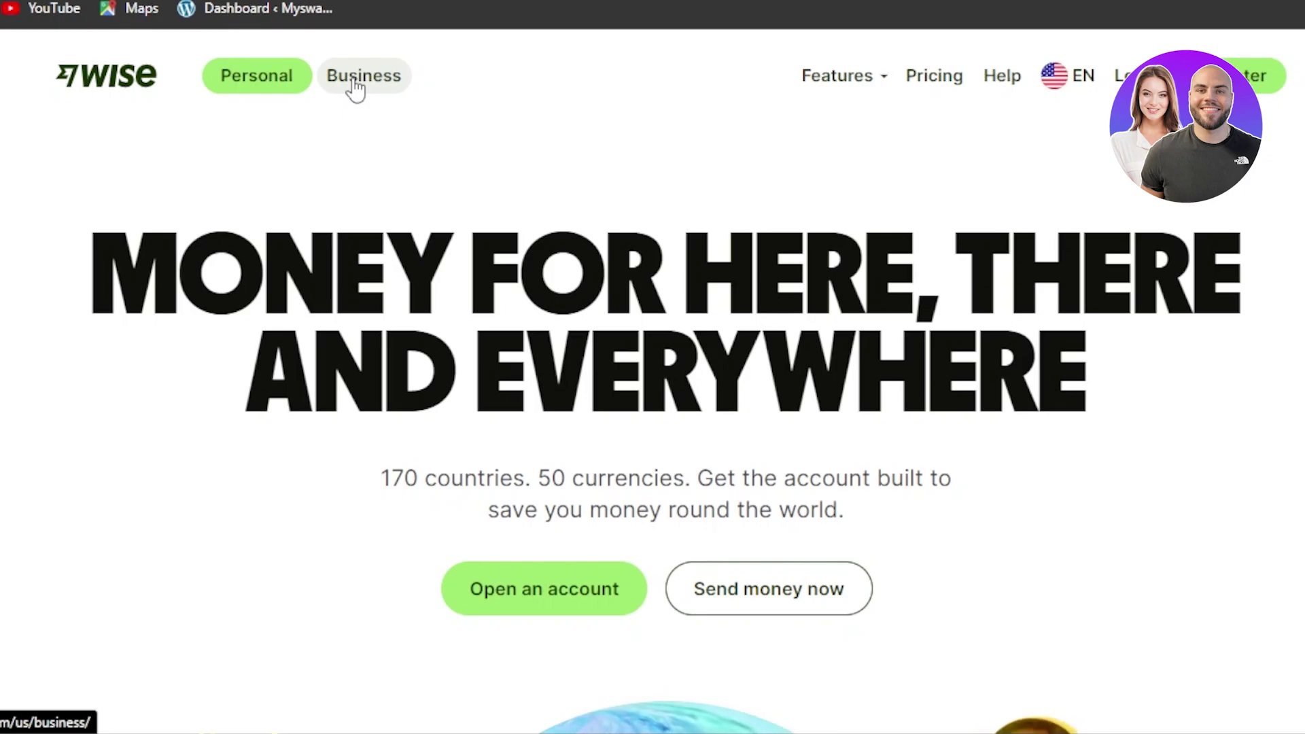
scroll(653, 381, down, 15)
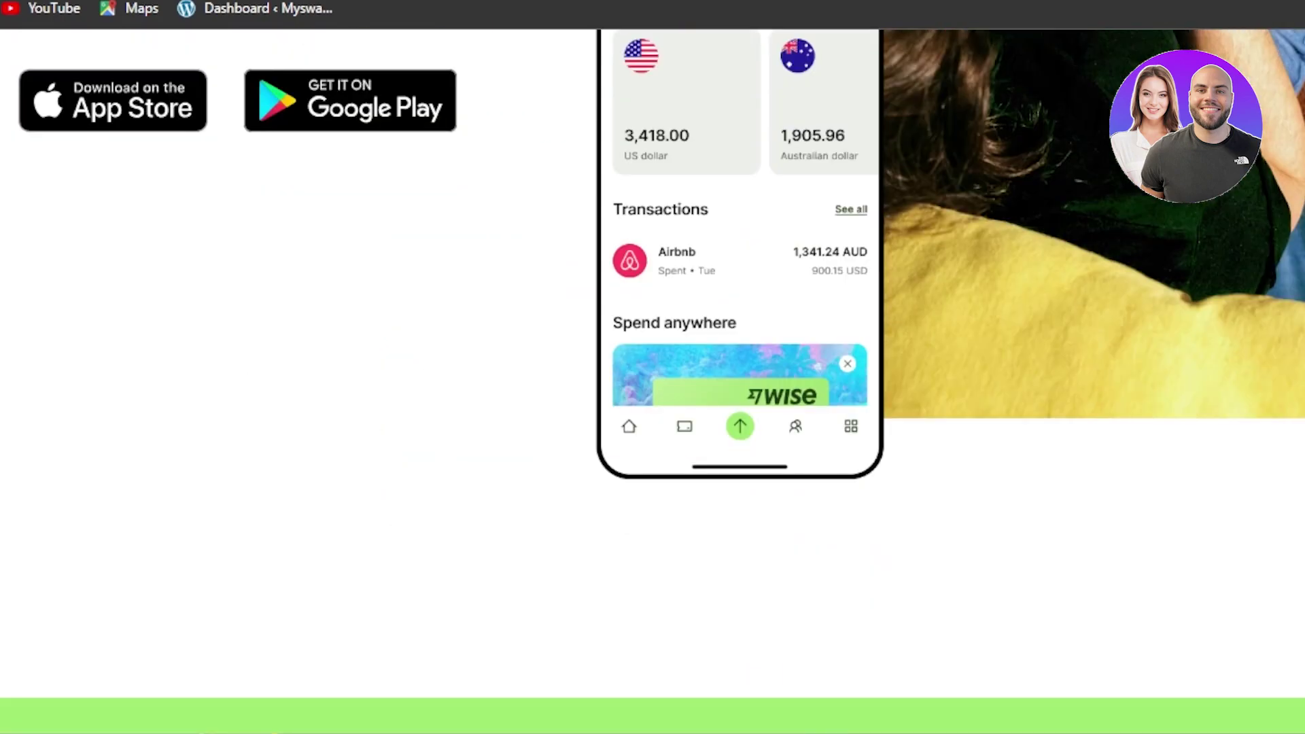
scroll(652, 381, up, 15)
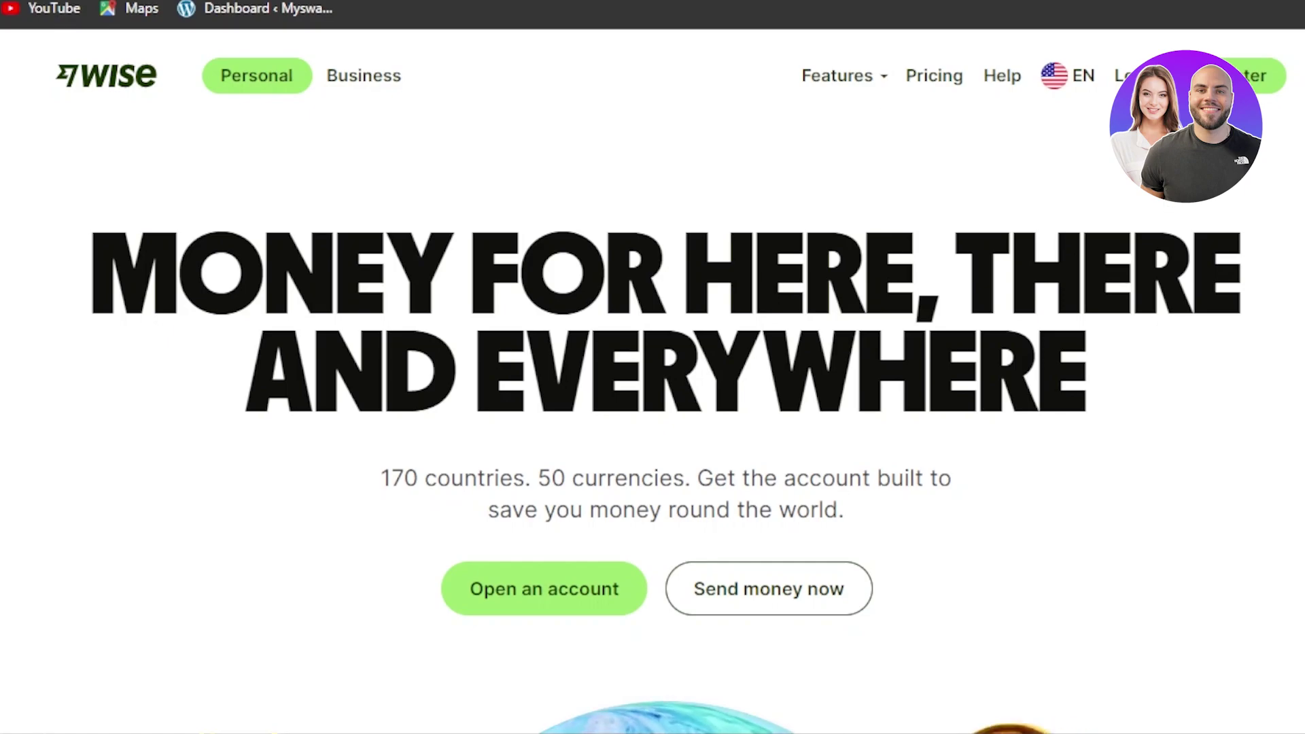
scroll(652, 381, down, 15)
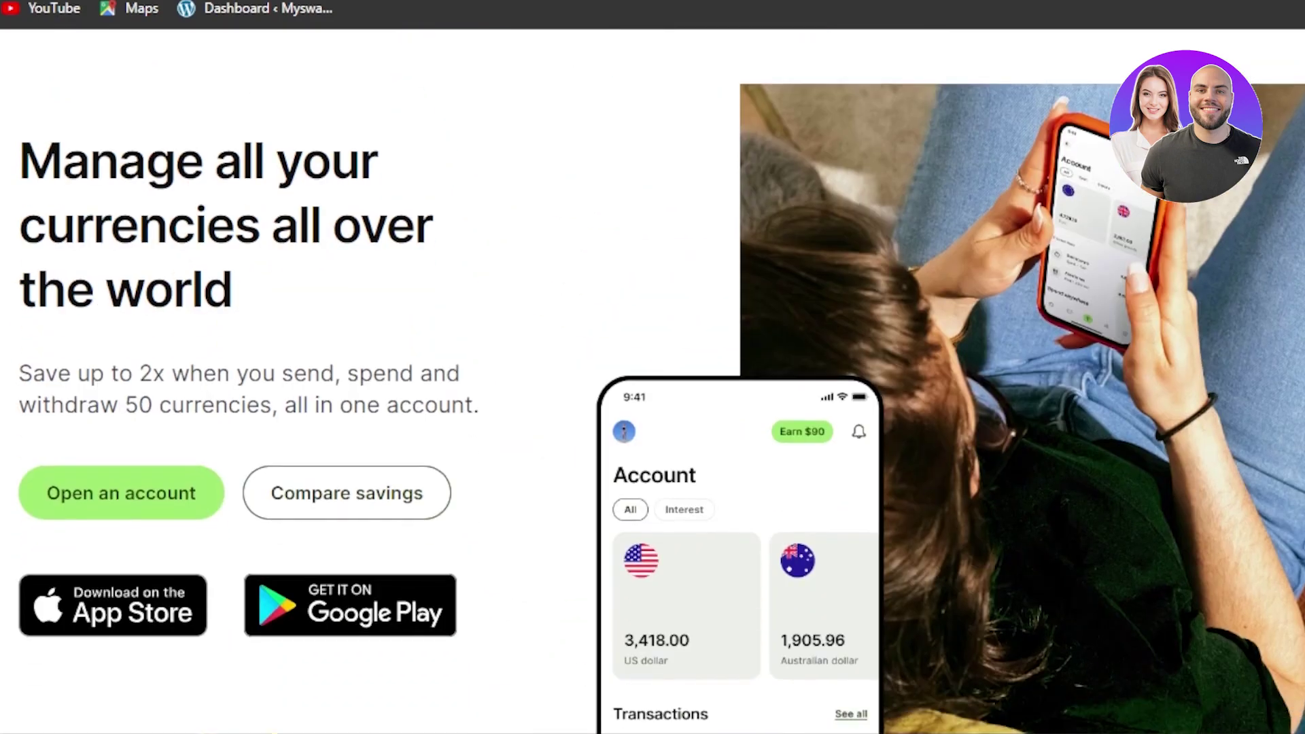
scroll(652, 380, down, 20)
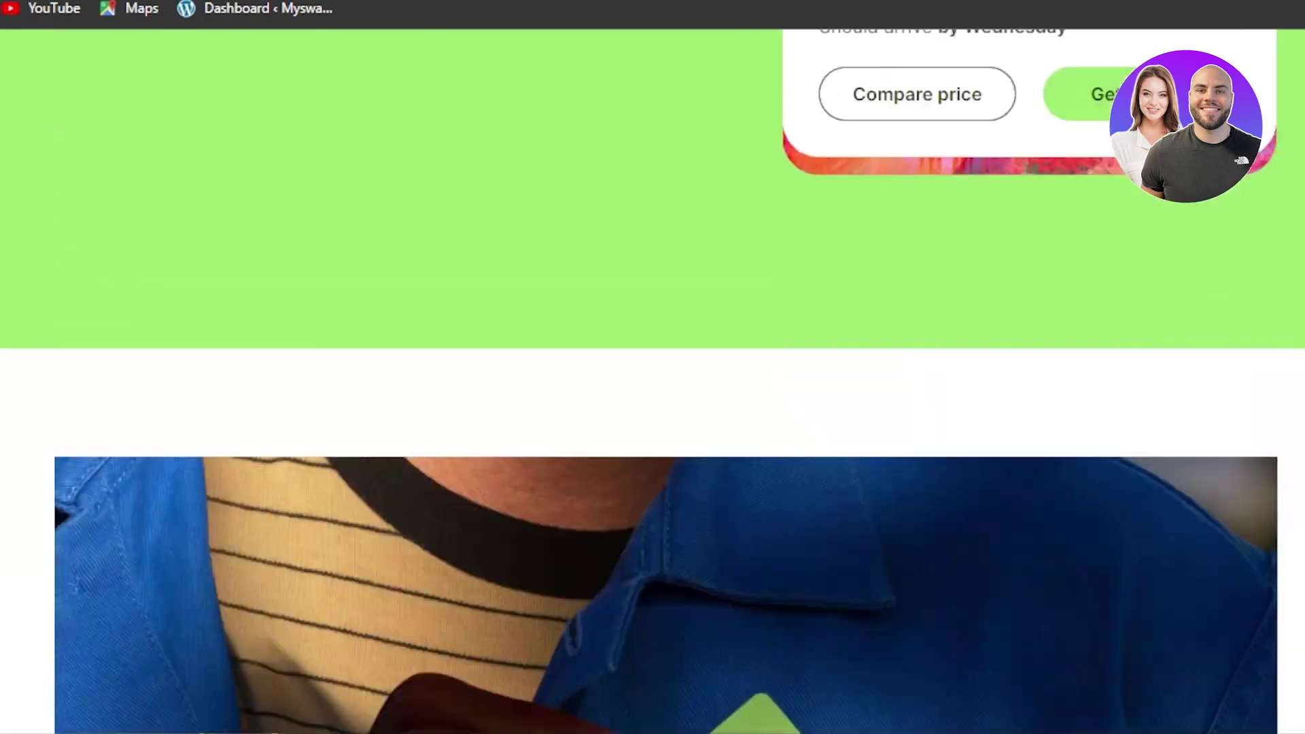
scroll(652, 381, down, 20)
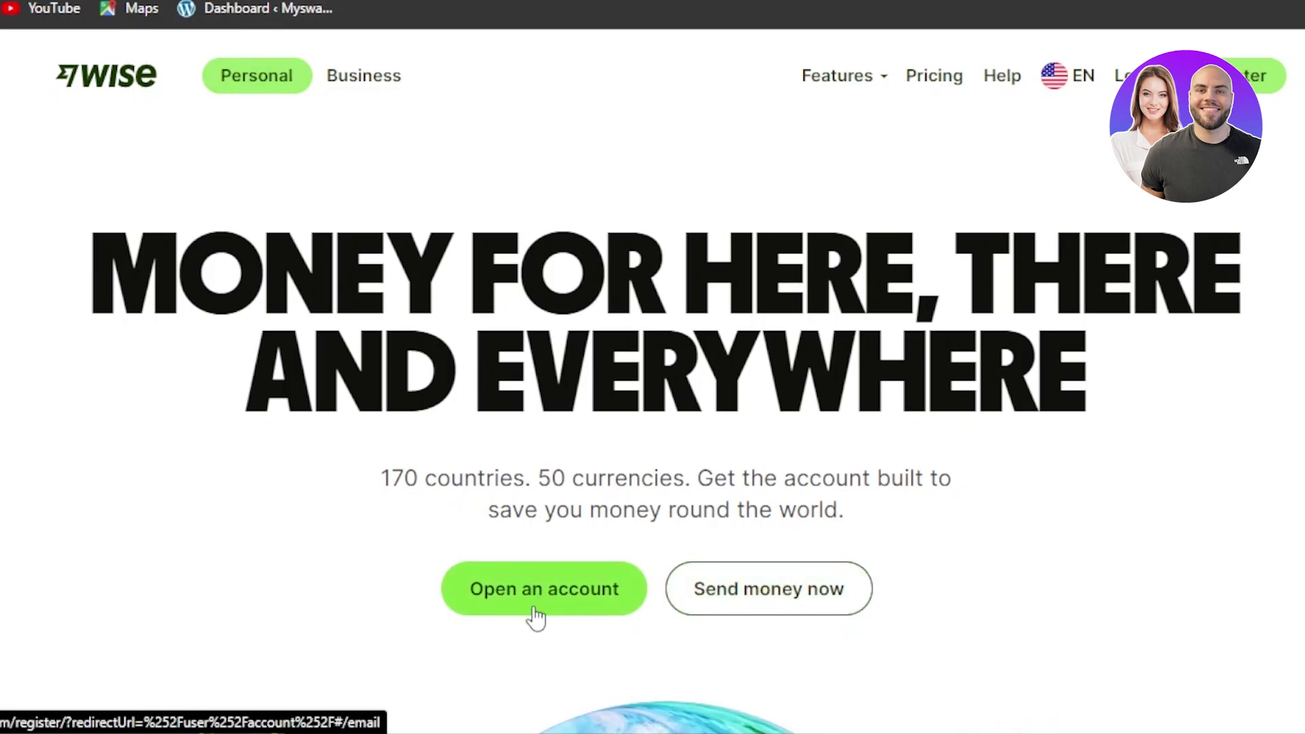
- Start a new Wise account with an e-mail address and continue to account-type selection
click(564, 610)
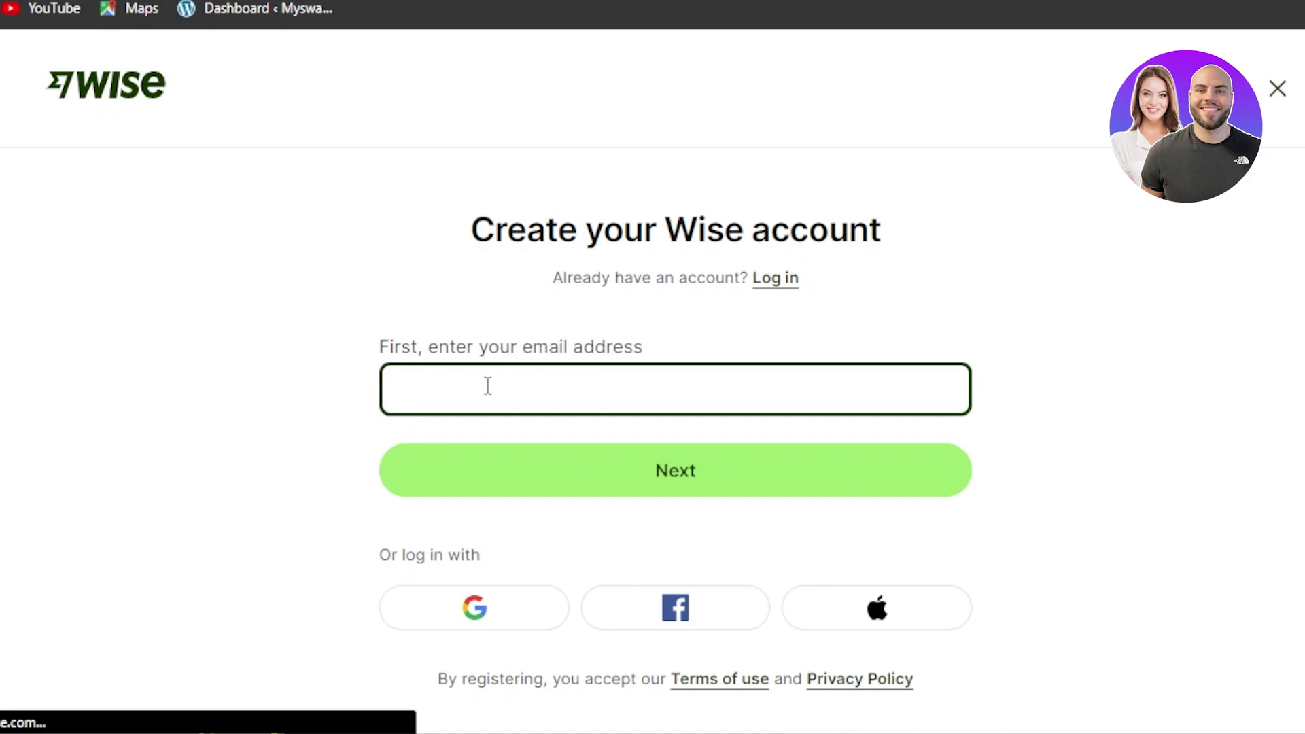
click(693, 486)
click(695, 487)
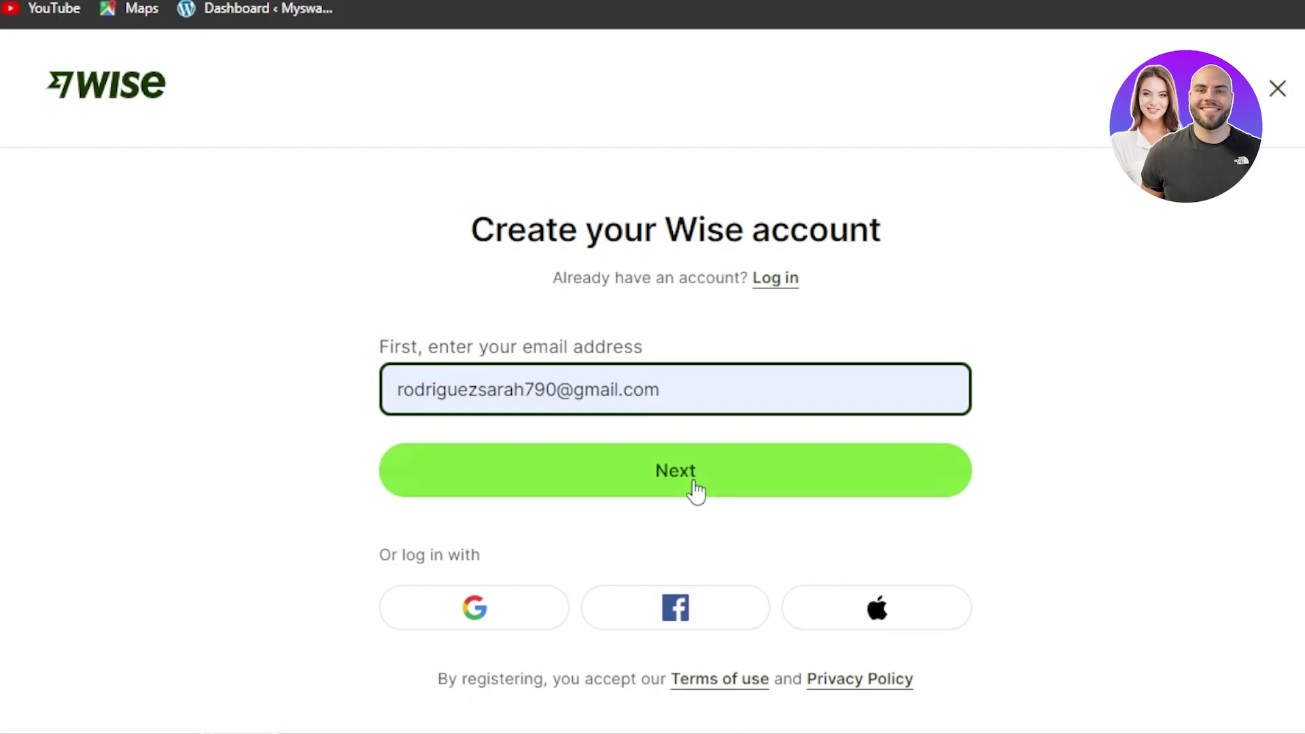
scroll(884, 340, down, 1)
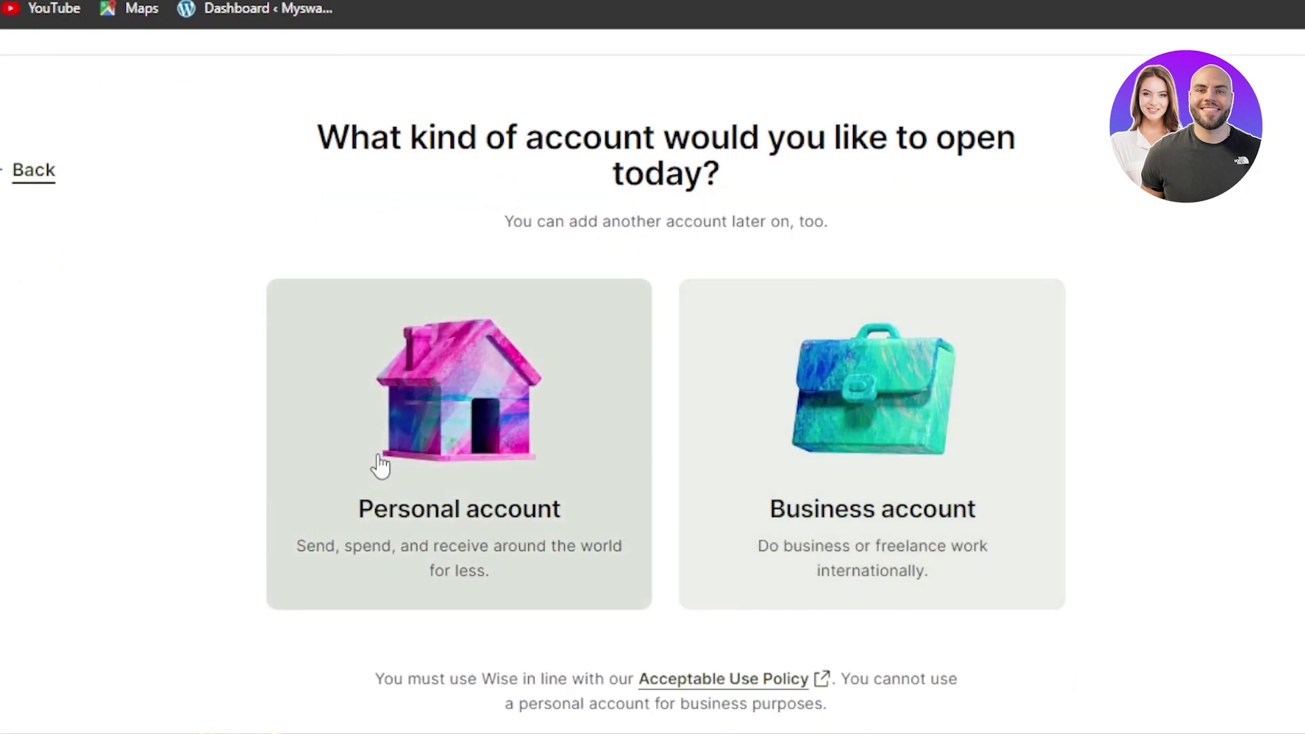
- Choose a personal account with United States as the country of residence
click(381, 467)
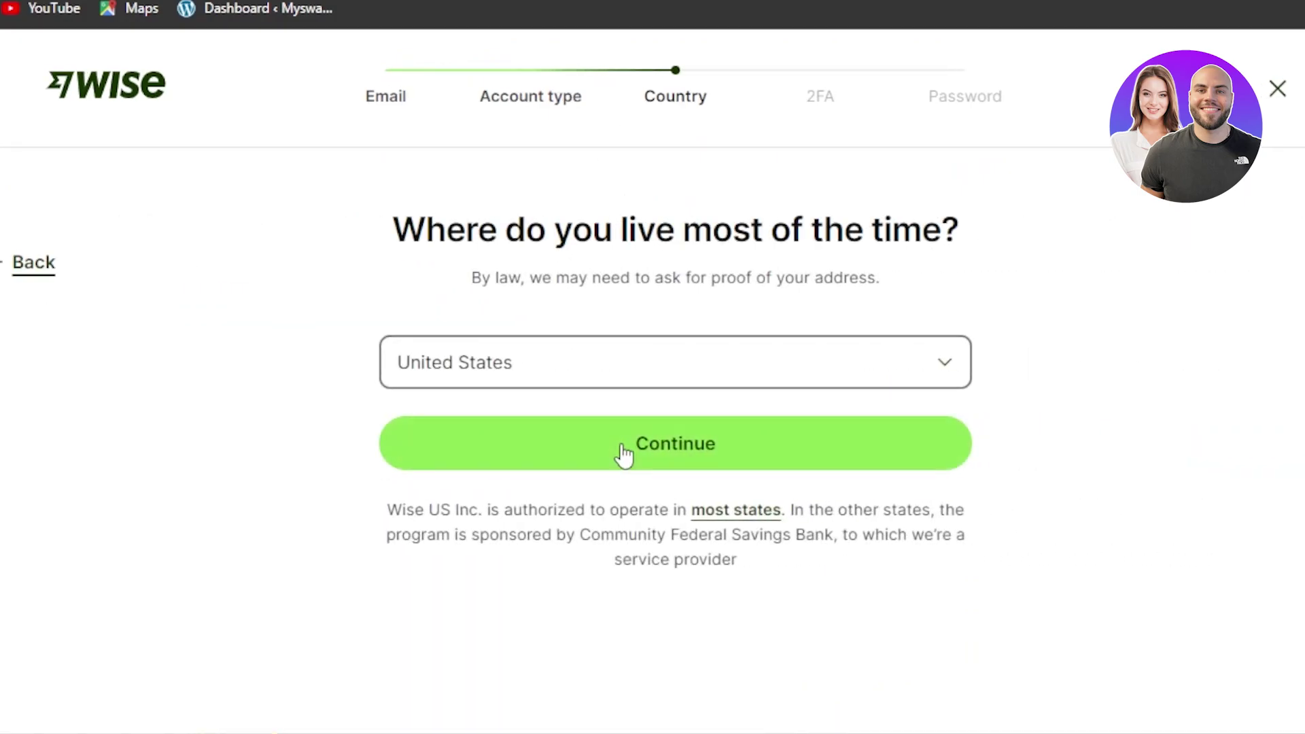
click(623, 455)
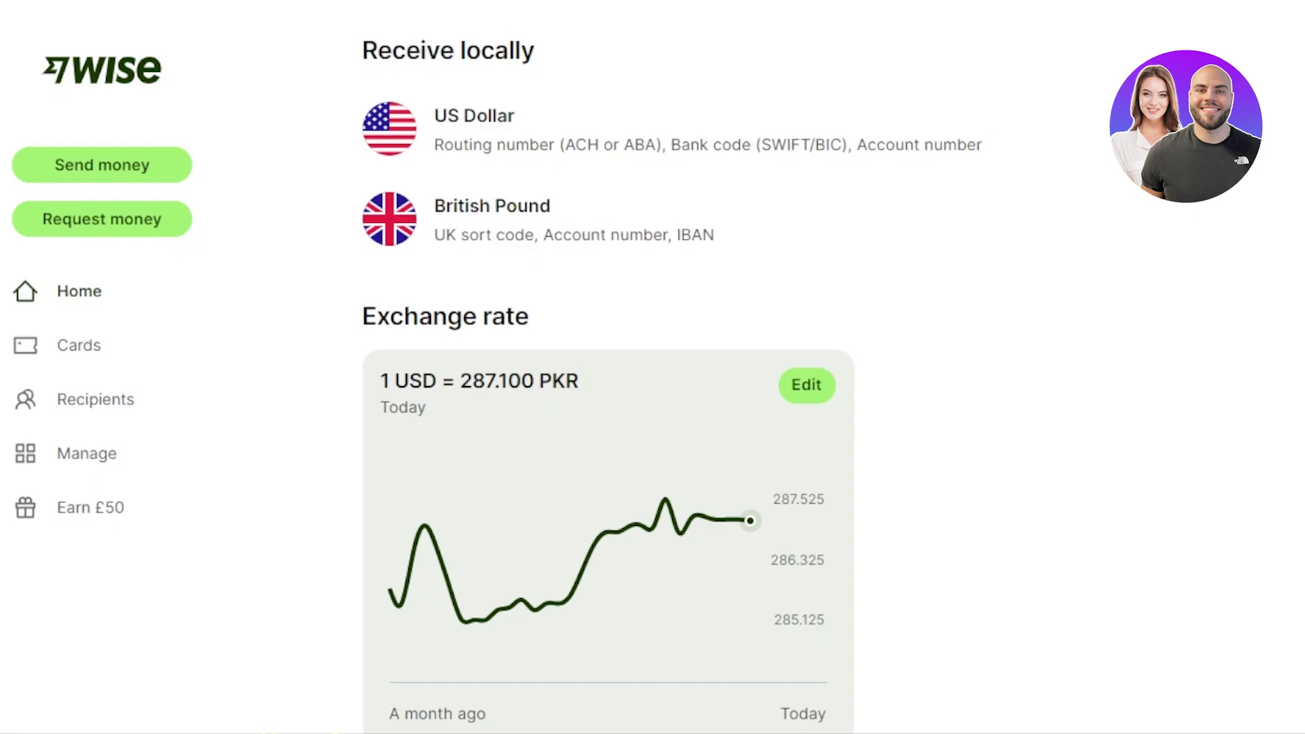
scroll(652, 367, up, 6)
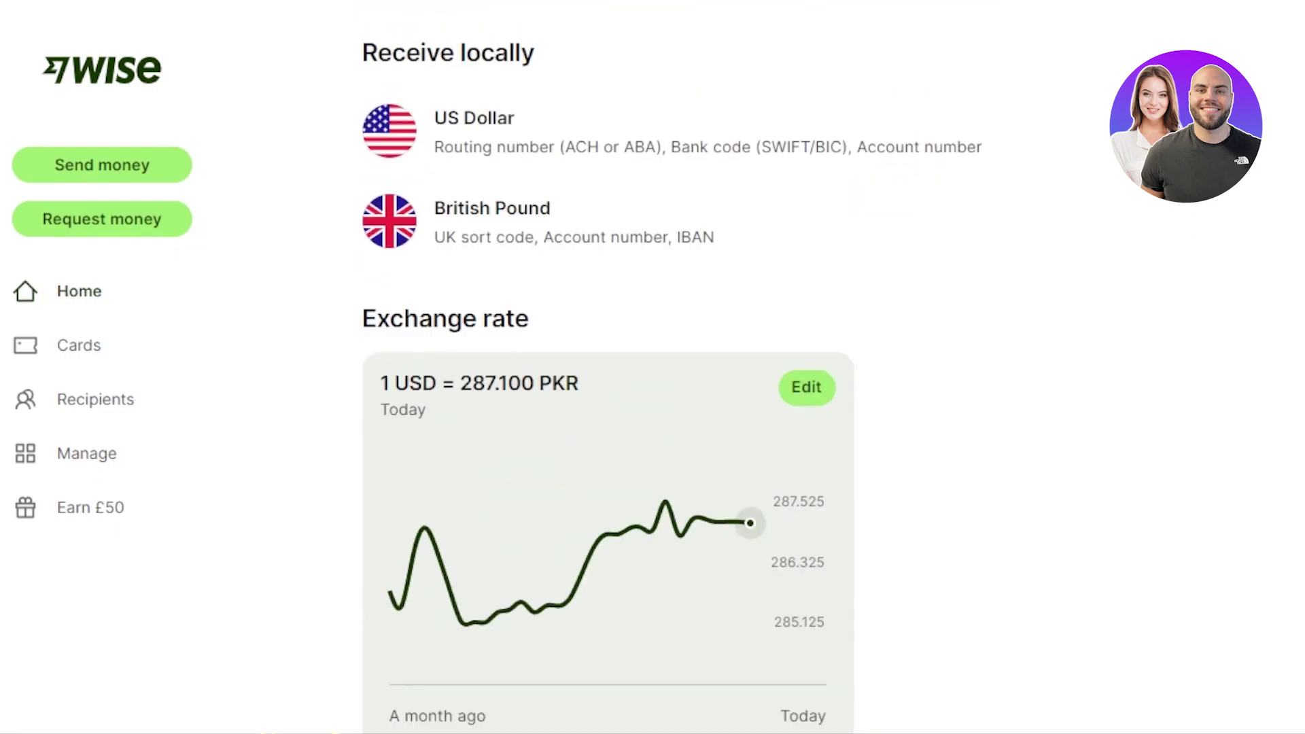
scroll(653, 368, down, 10)
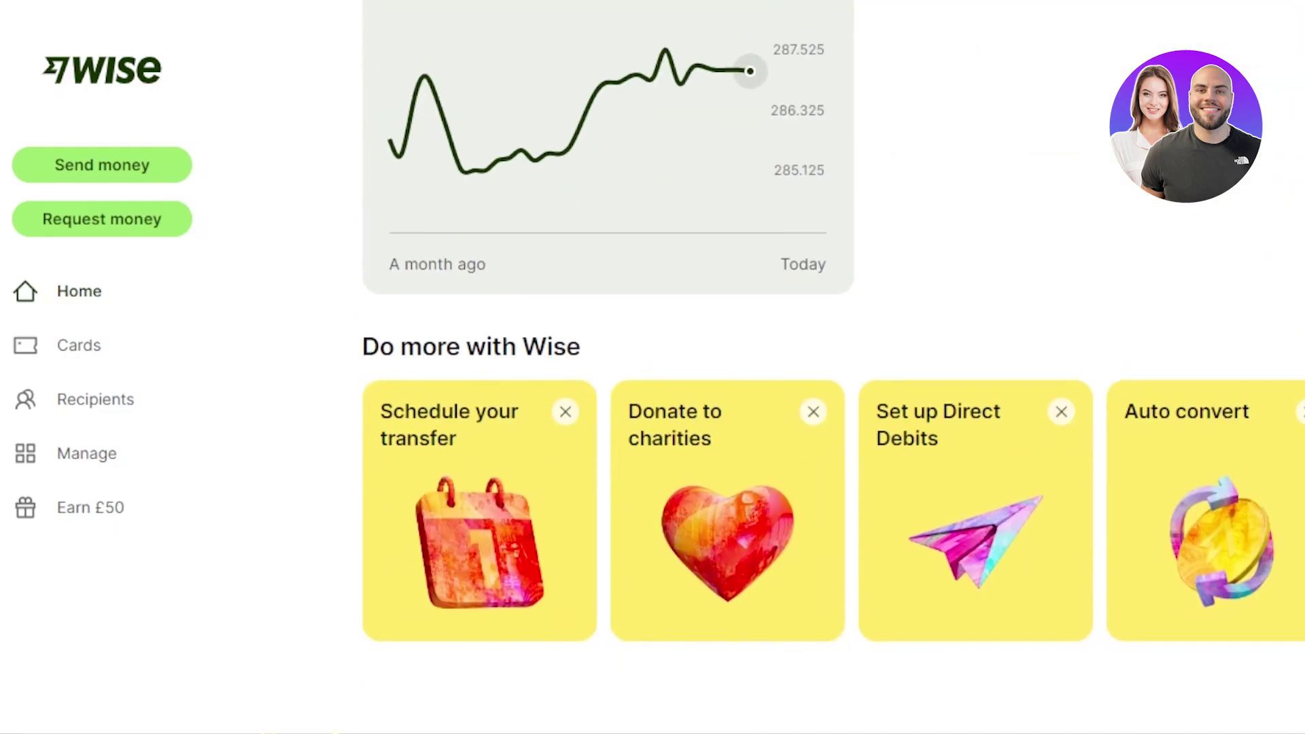
scroll(653, 367, up, 3)
scroll(652, 367, up, 3)
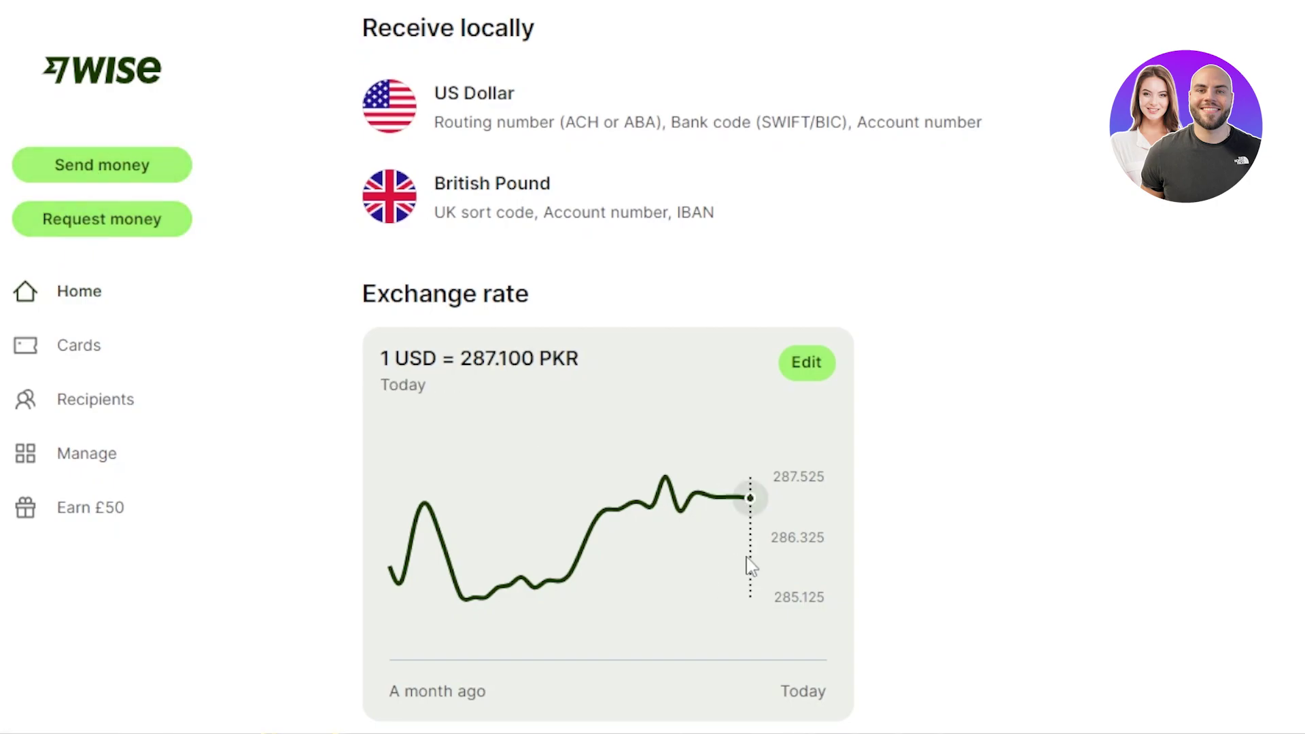
- Start a new transfer funded from the GBP balance, sending 0.09 GBP
click(155, 168)
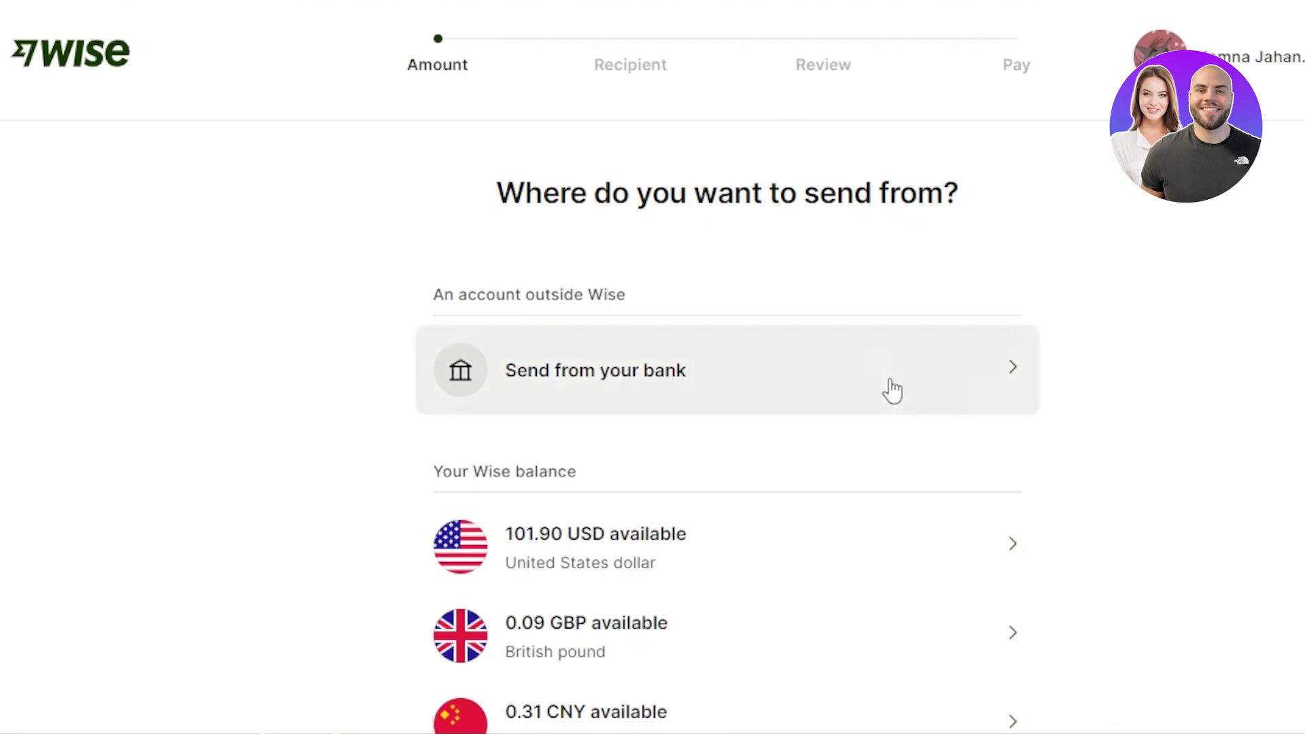
scroll(891, 387, down, 2)
scroll(892, 387, up, 1)
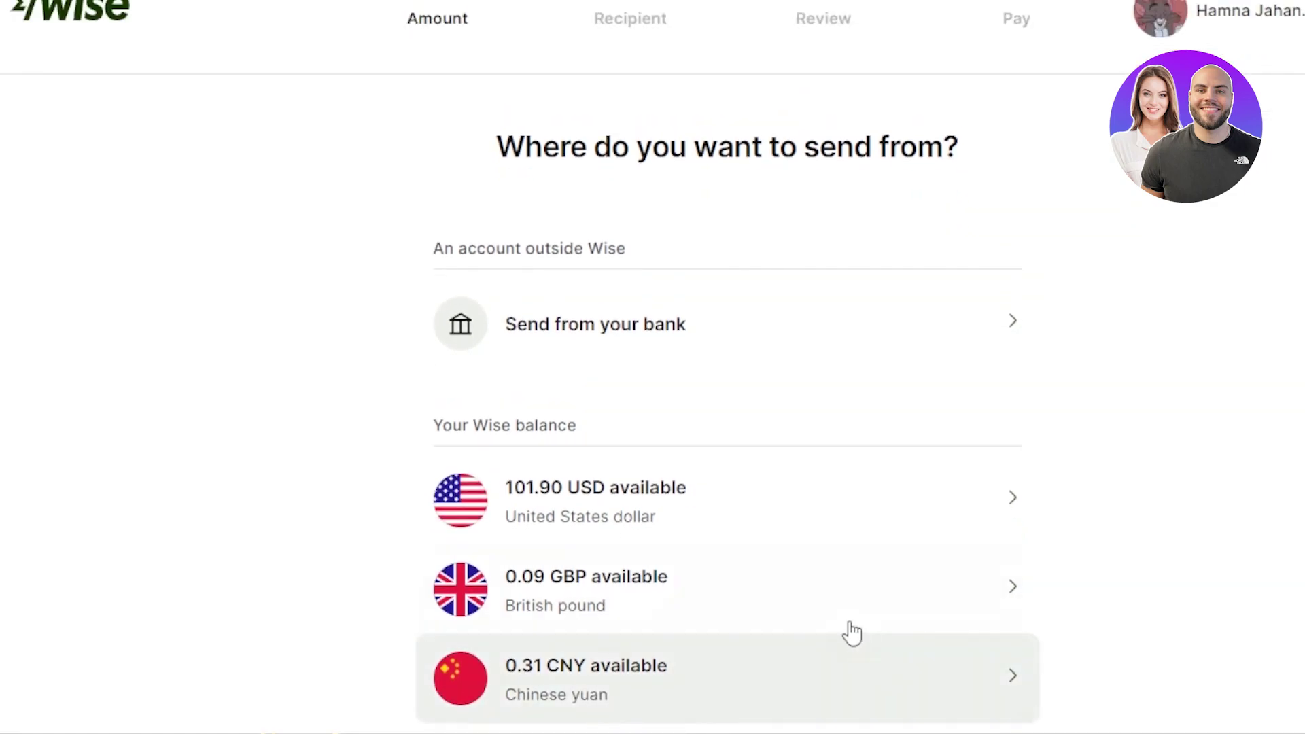
click(1001, 622)
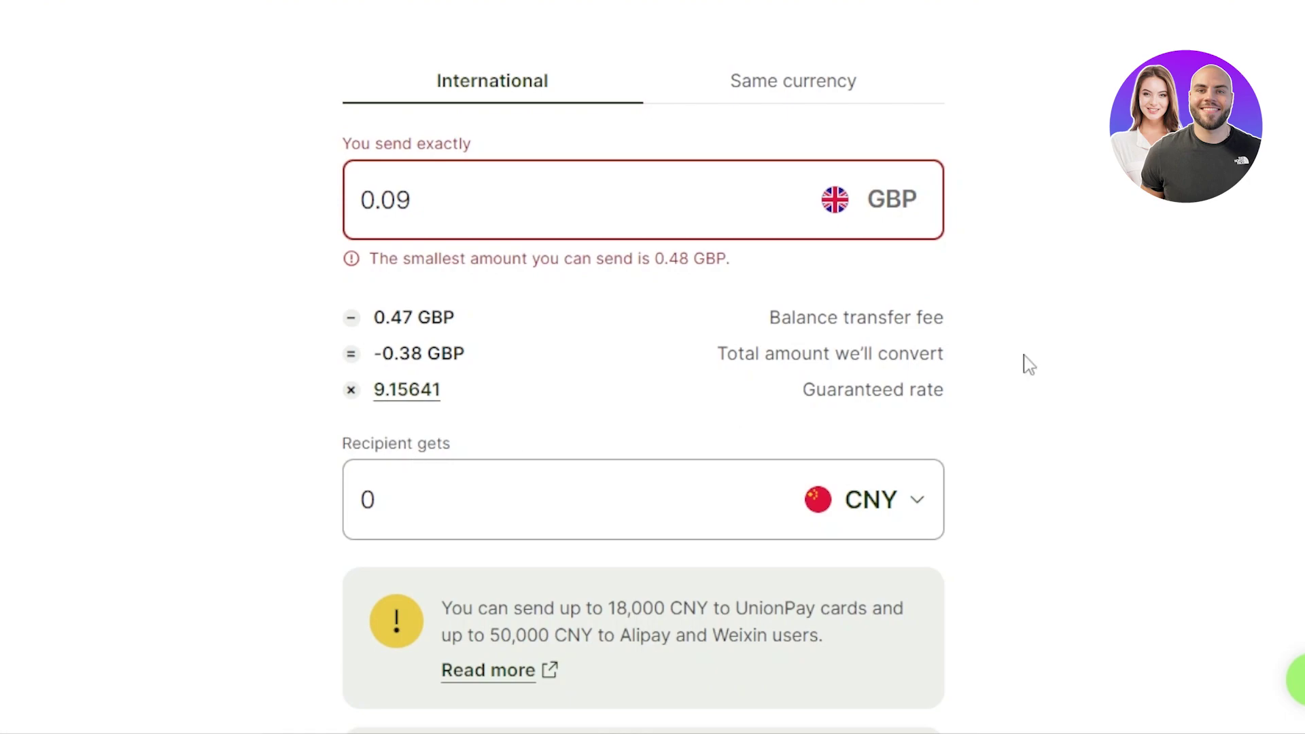
- Set the recipient currency to USD, then make it a free same-currency GBP transfer
click(875, 521)
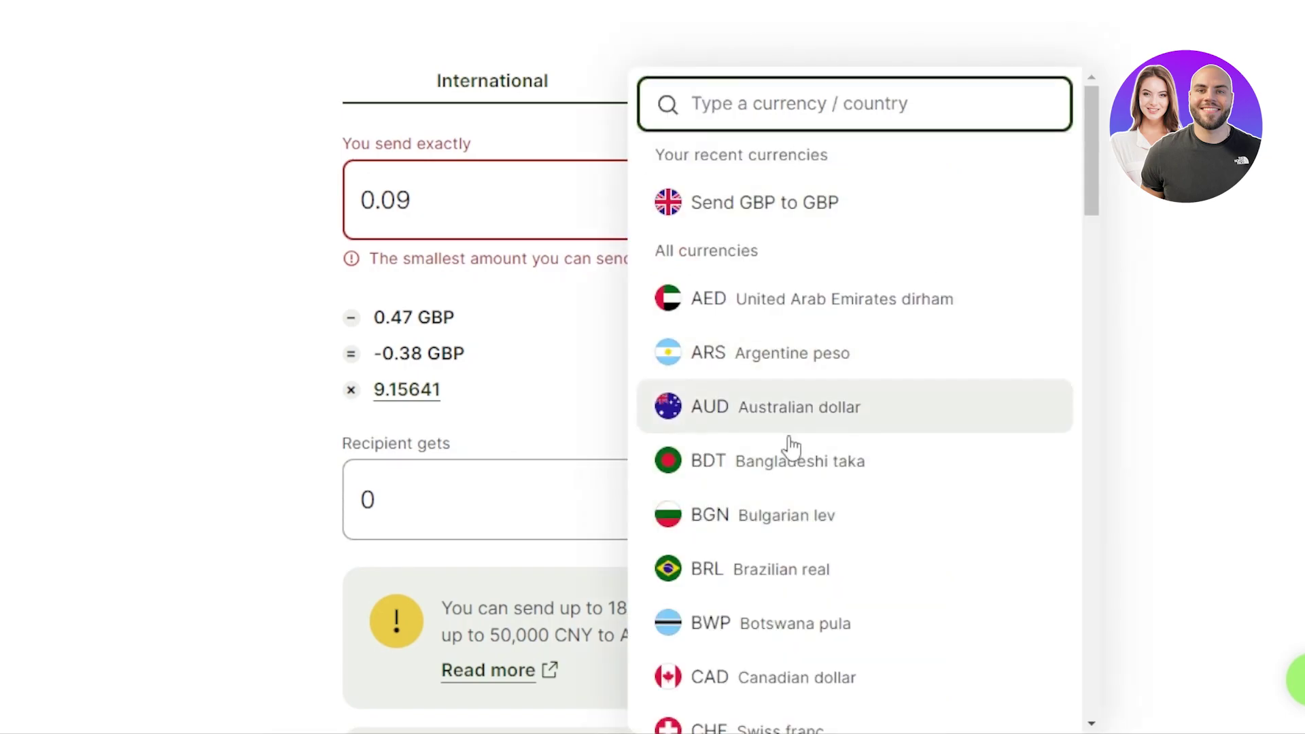
drag(1093, 161, 1075, 667)
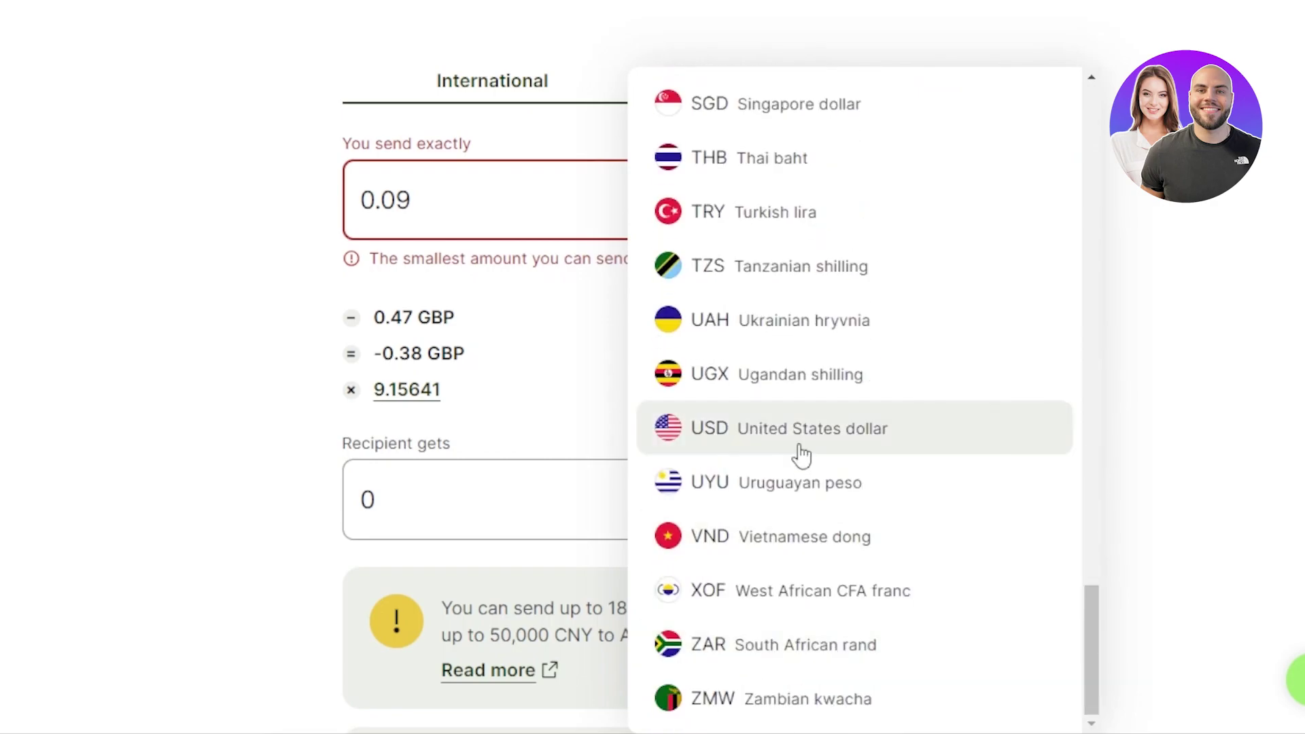
click(751, 451)
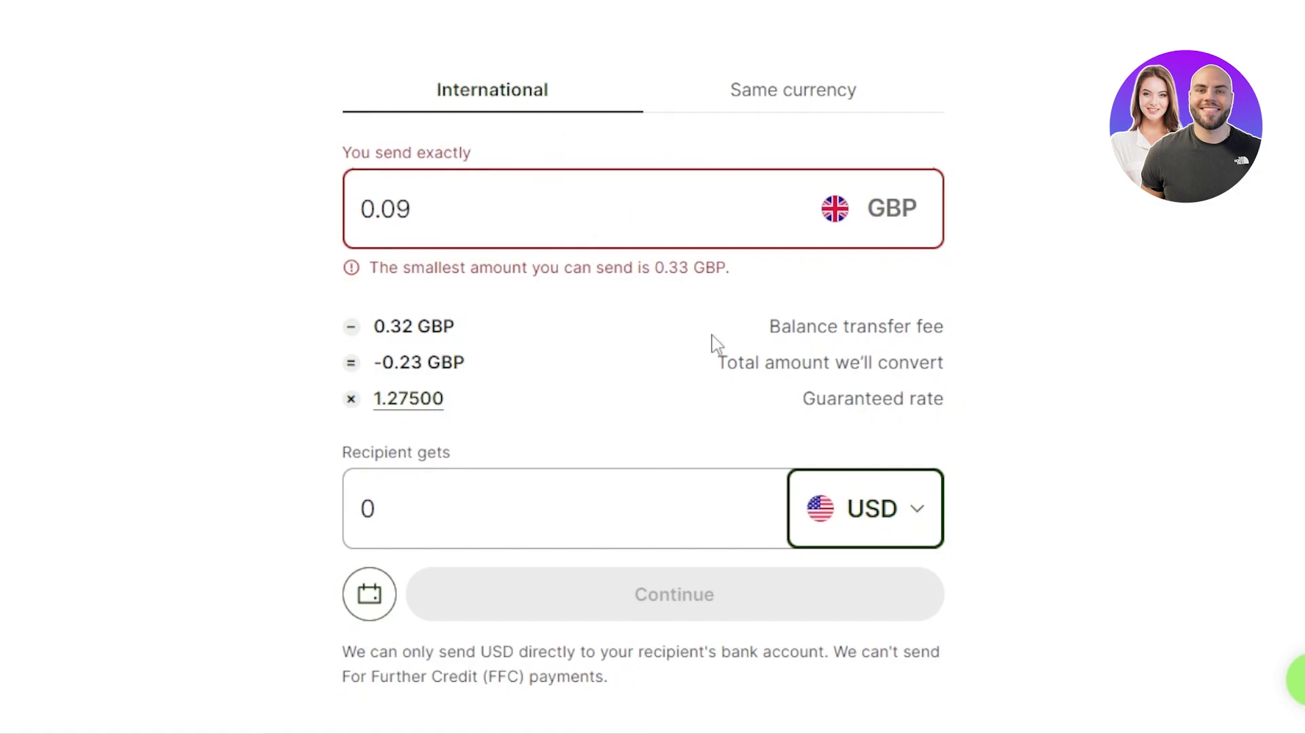
click(762, 95)
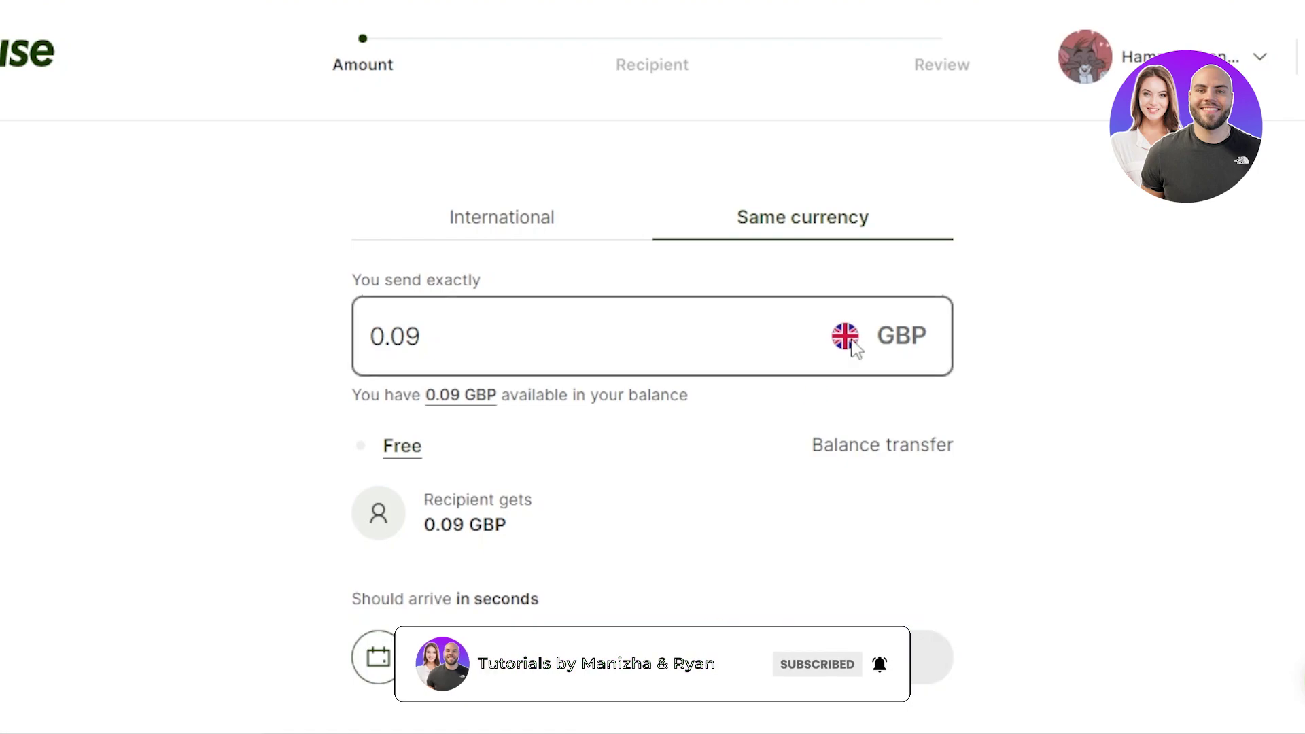
- Continue to recipients and add a new contact who is someone else
key(Return)
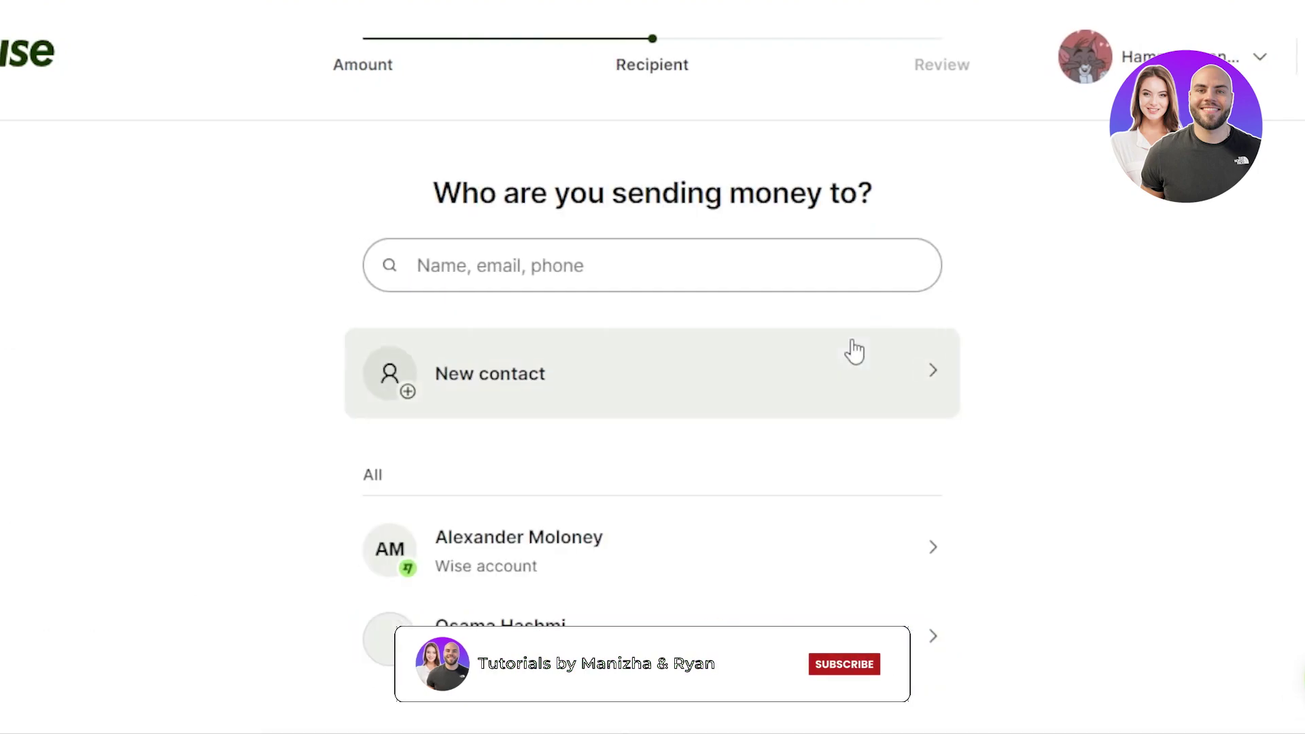
click(842, 352)
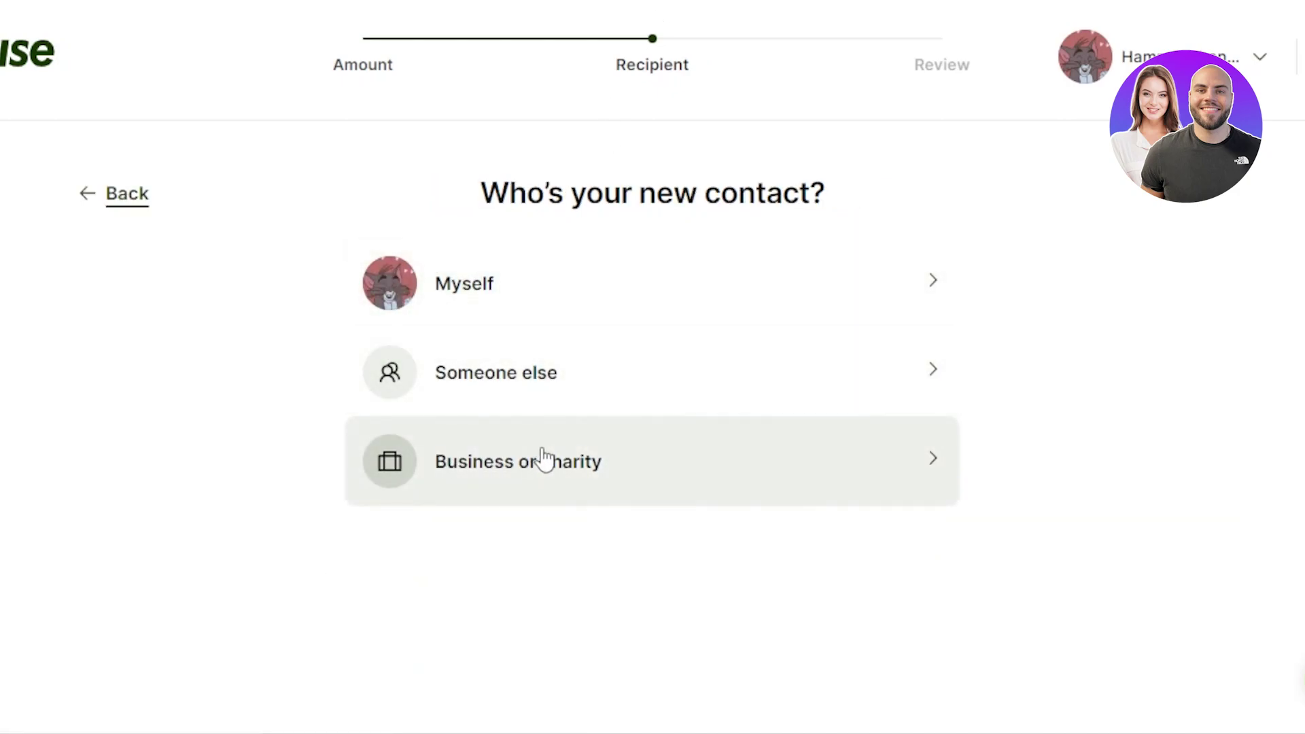
click(509, 407)
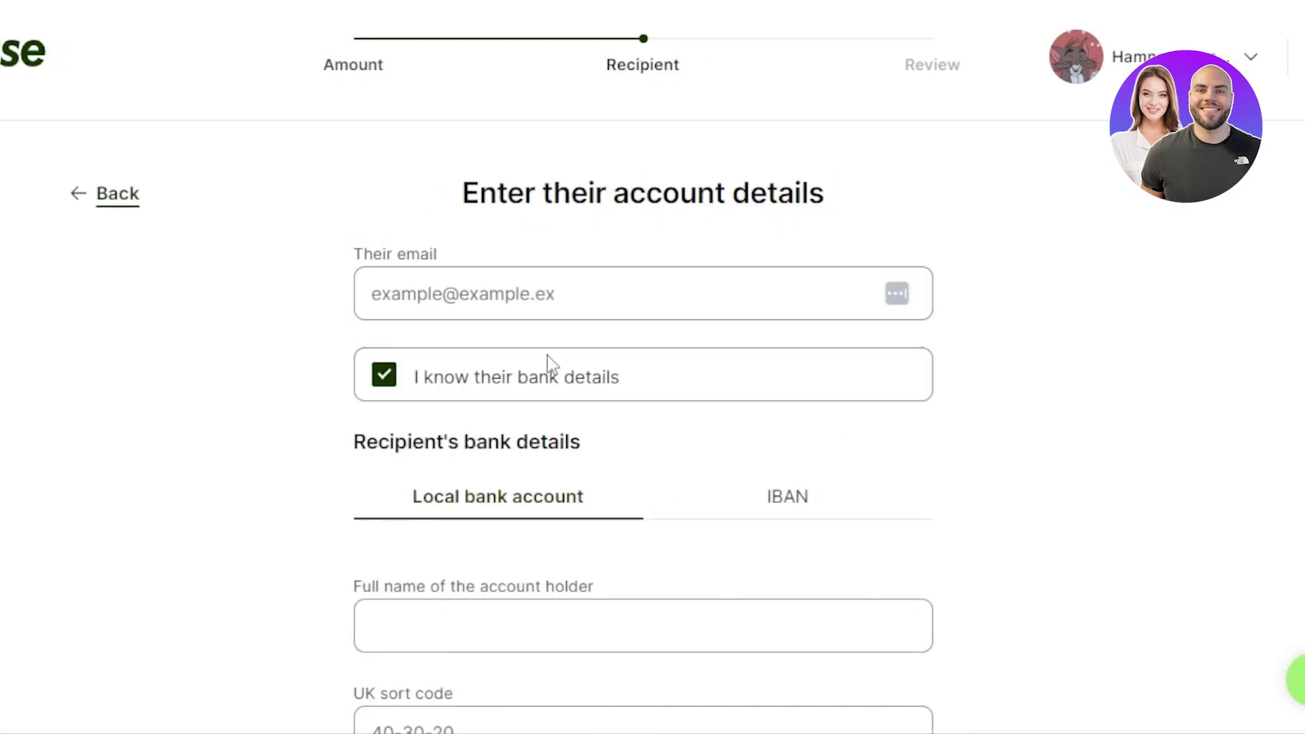
drag(548, 357, 511, 442)
click(1097, 200)
scroll(1115, 204, down, 1)
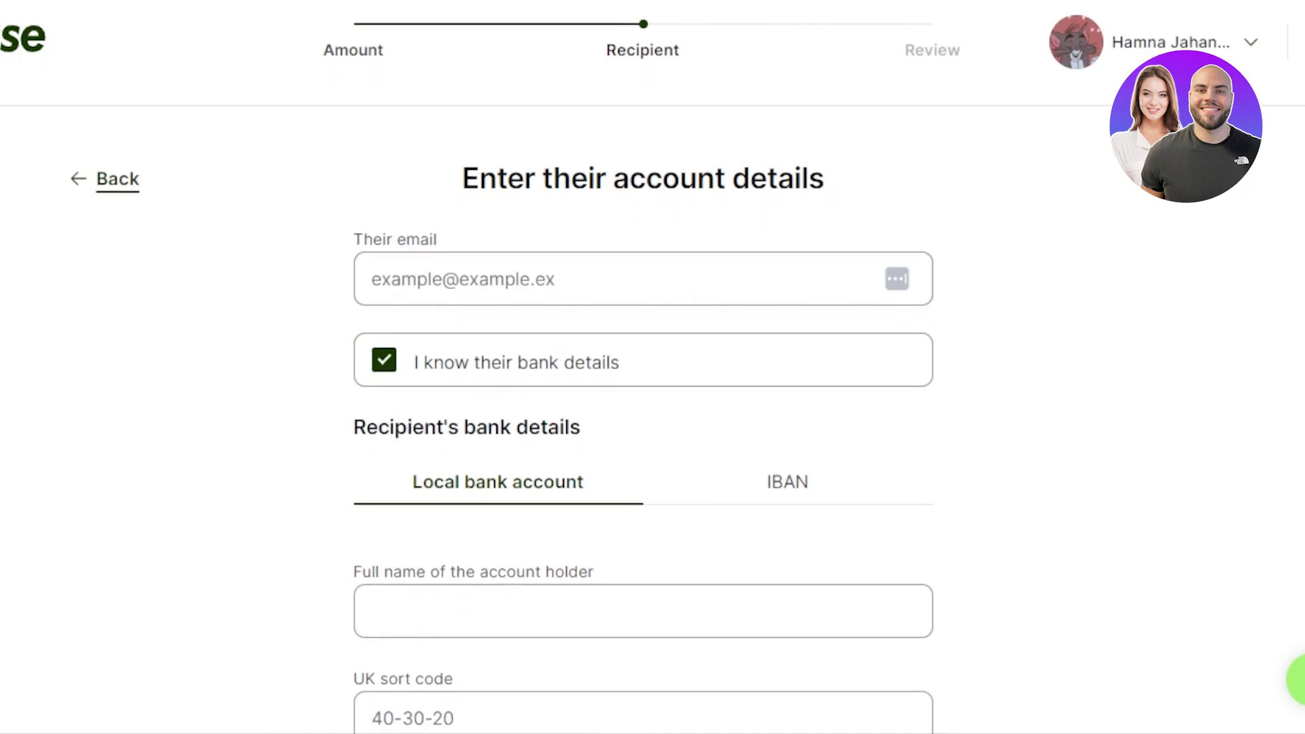
scroll(643, 408, down, 4)
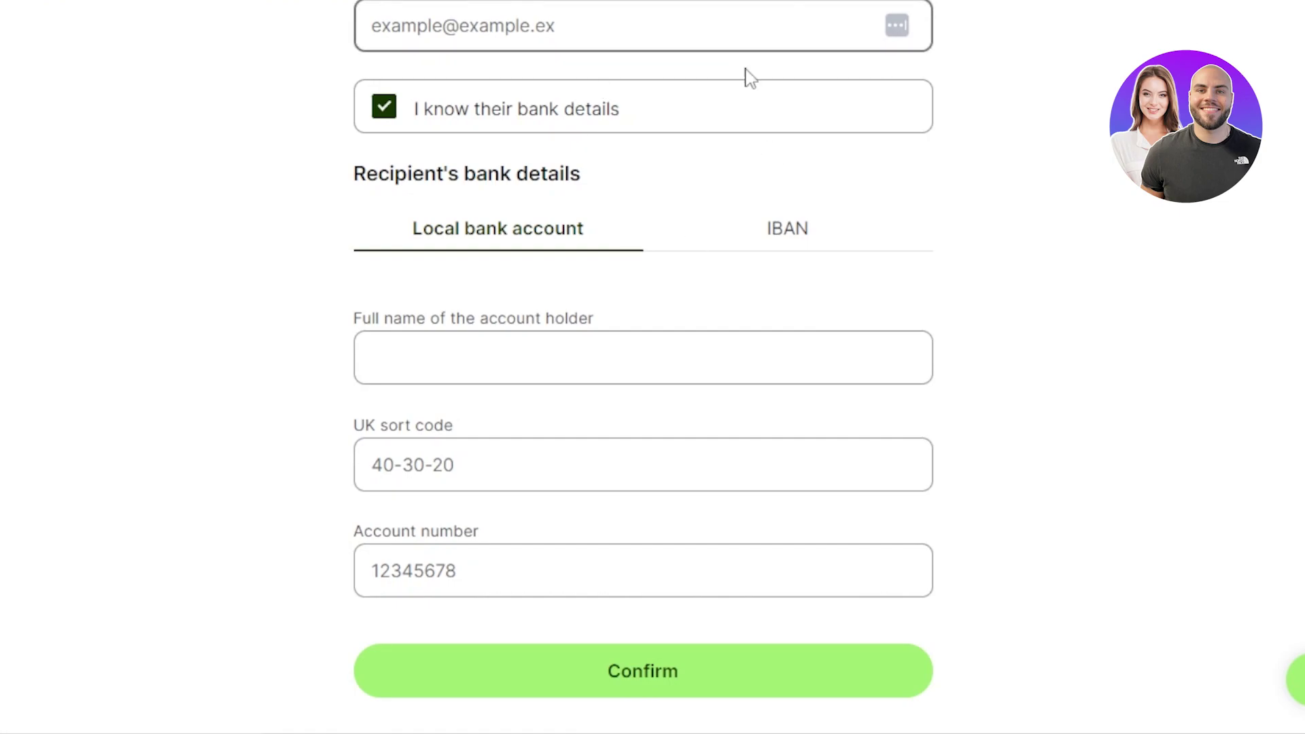
- Switch the new recipient's bank details to IBAN entry
click(784, 238)
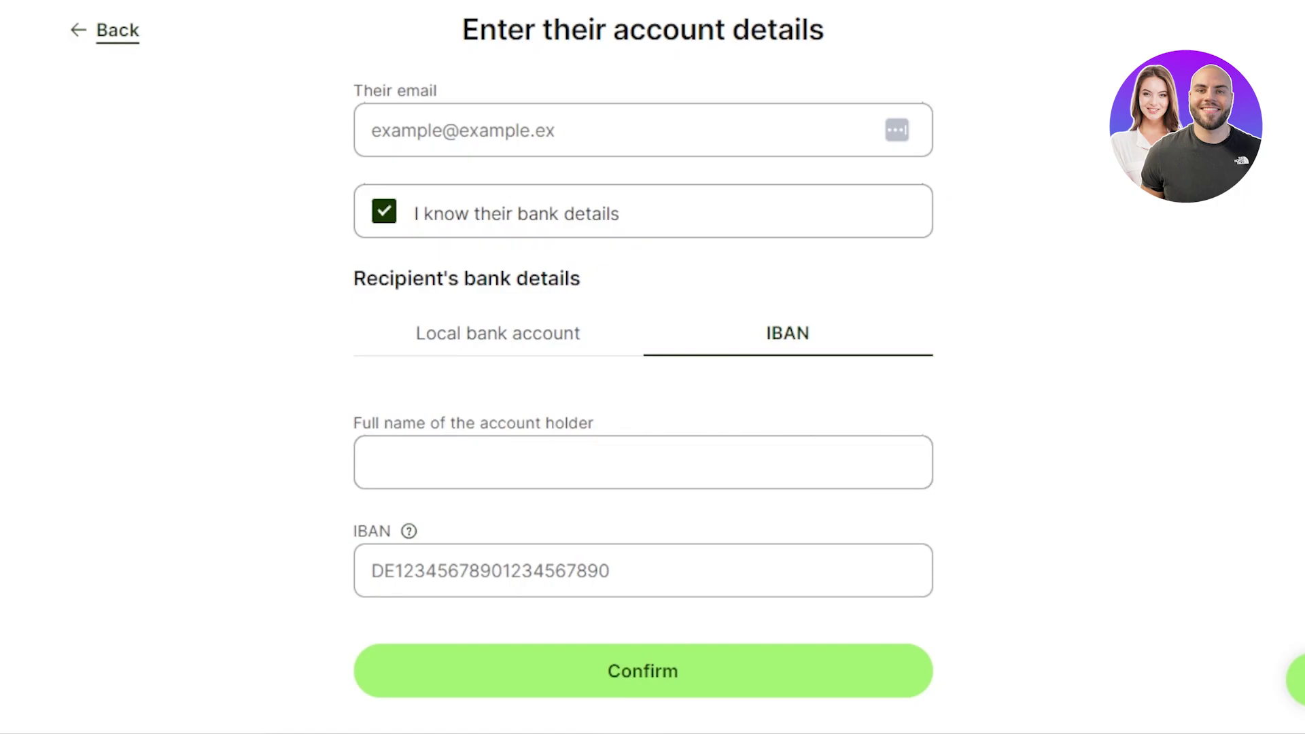
scroll(643, 367, up, 2)
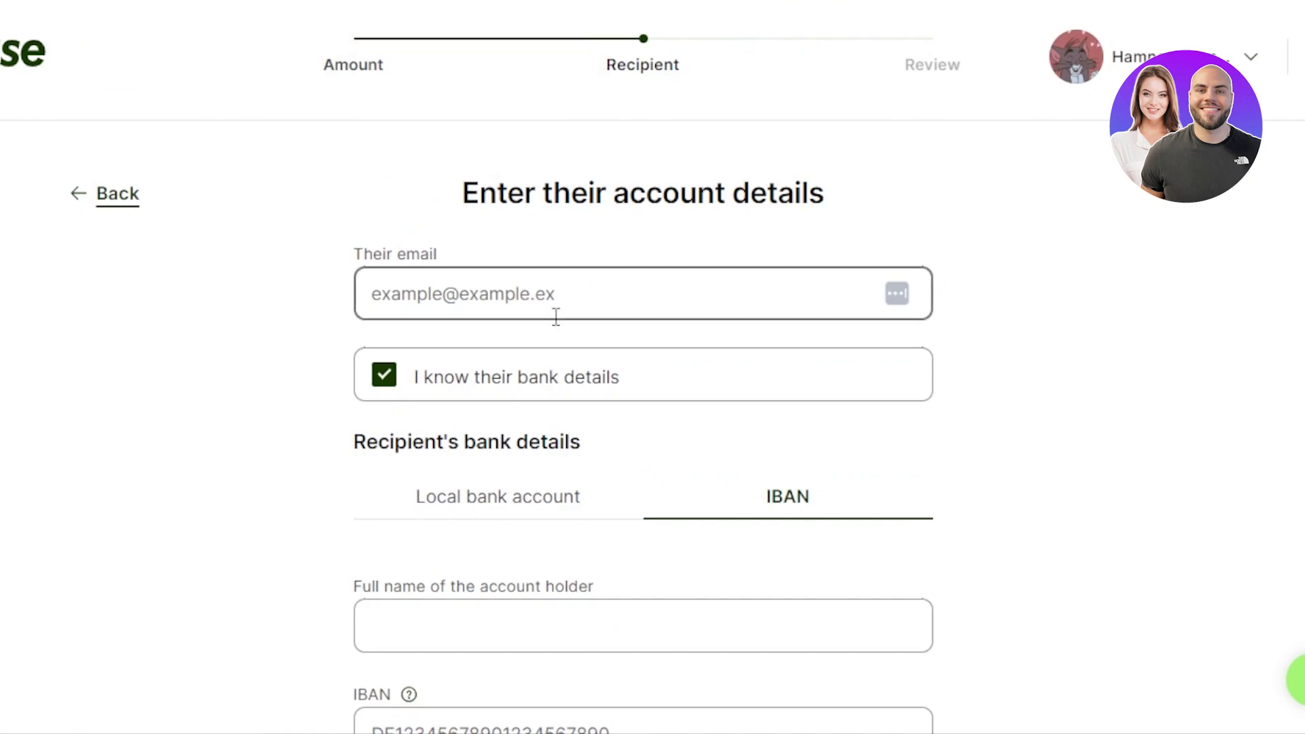
scroll(1013, 440, down, 2)
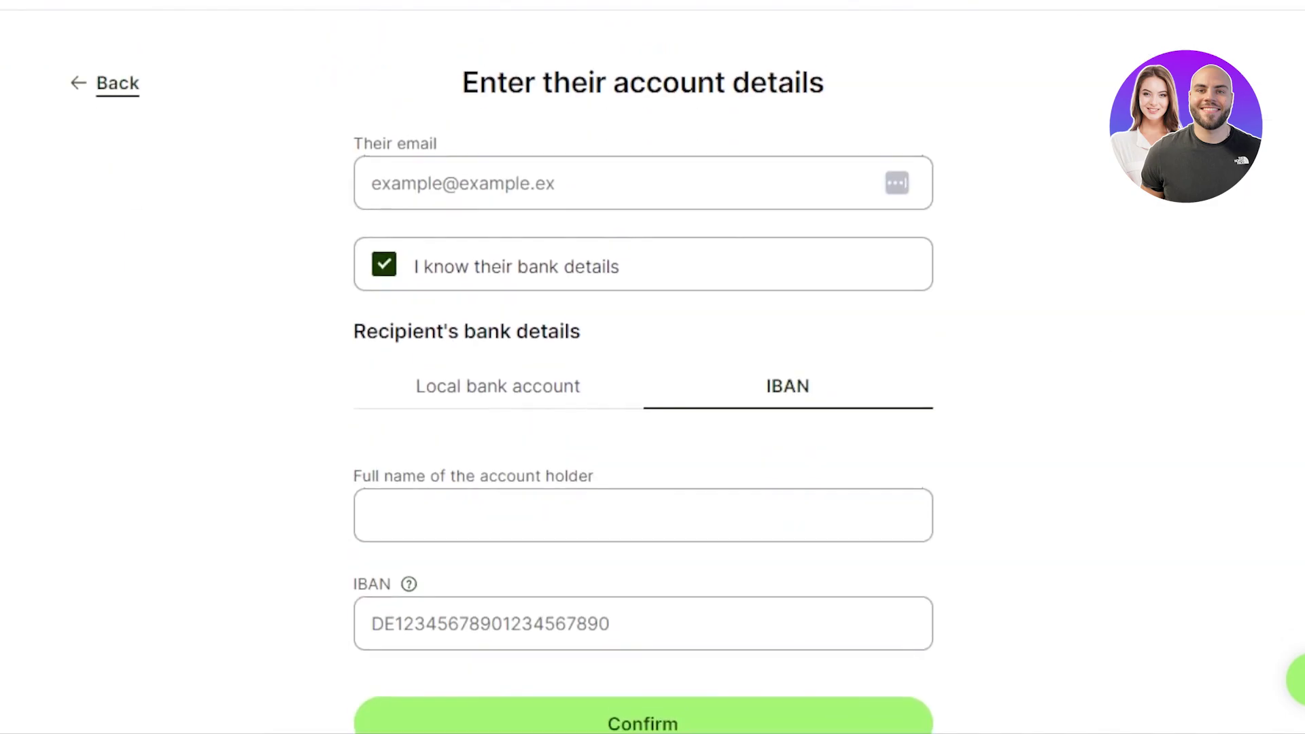
scroll(653, 283, up, 2)
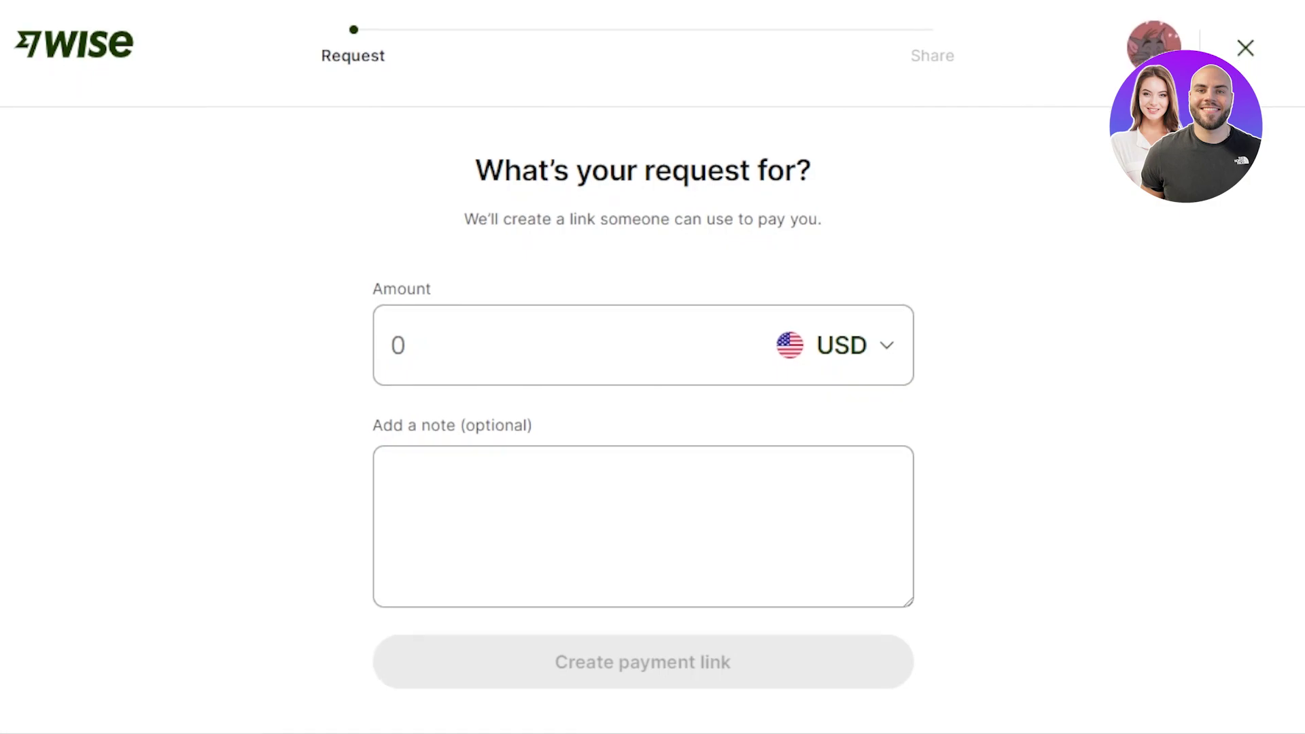
- Enter 100 as the request amount, keeping USD as the currency
click(580, 347)
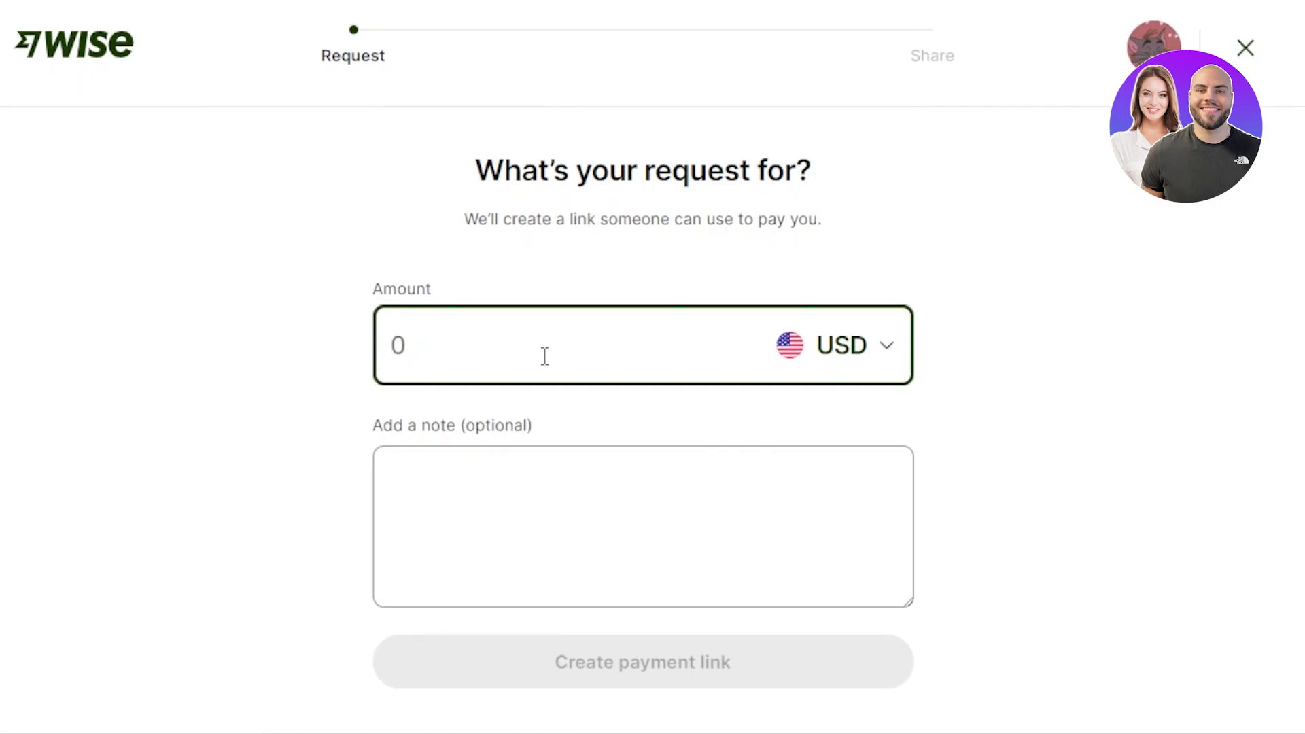
text(1)
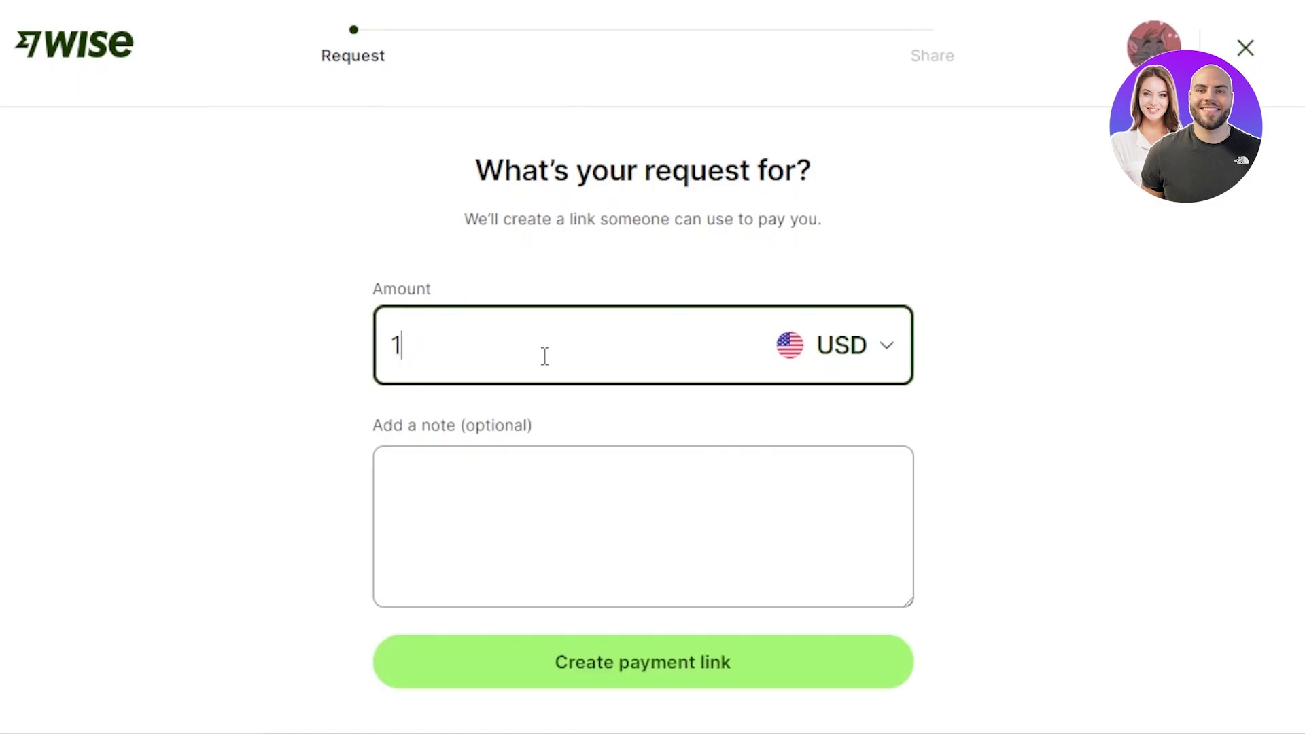
text(00)
click(853, 367)
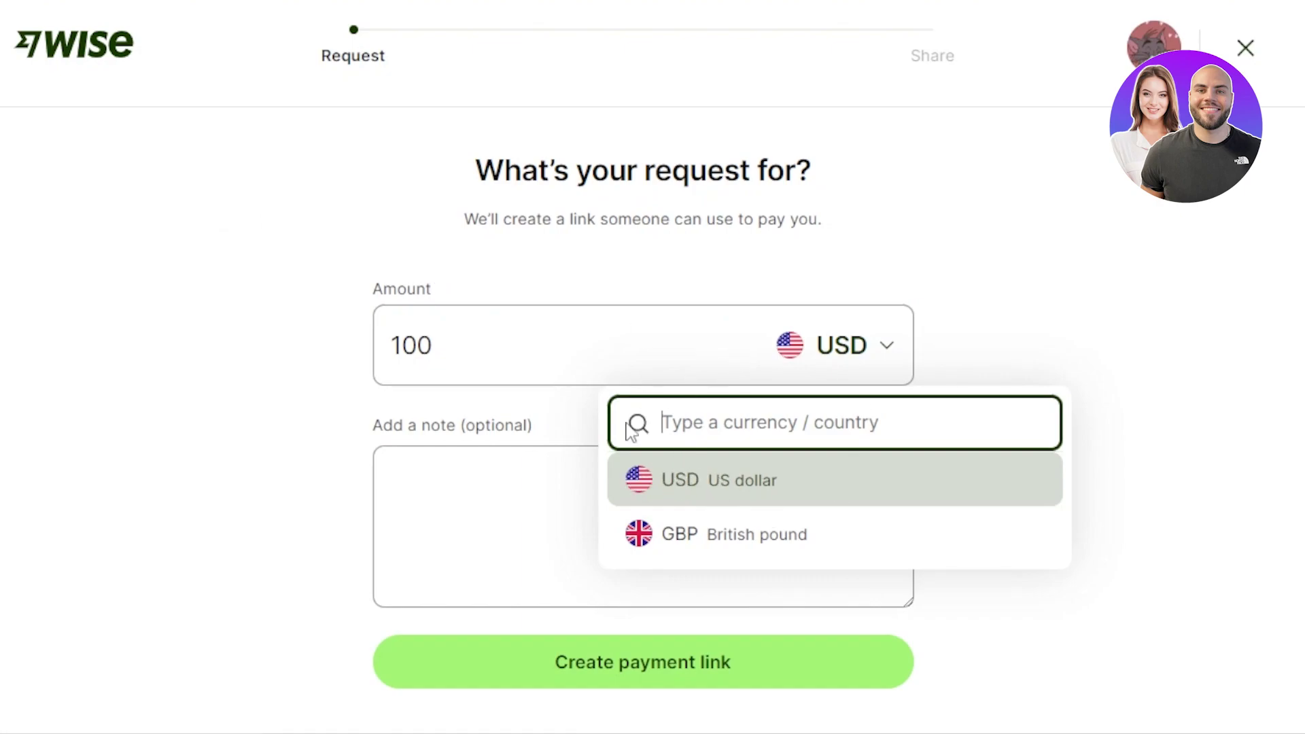
click(682, 493)
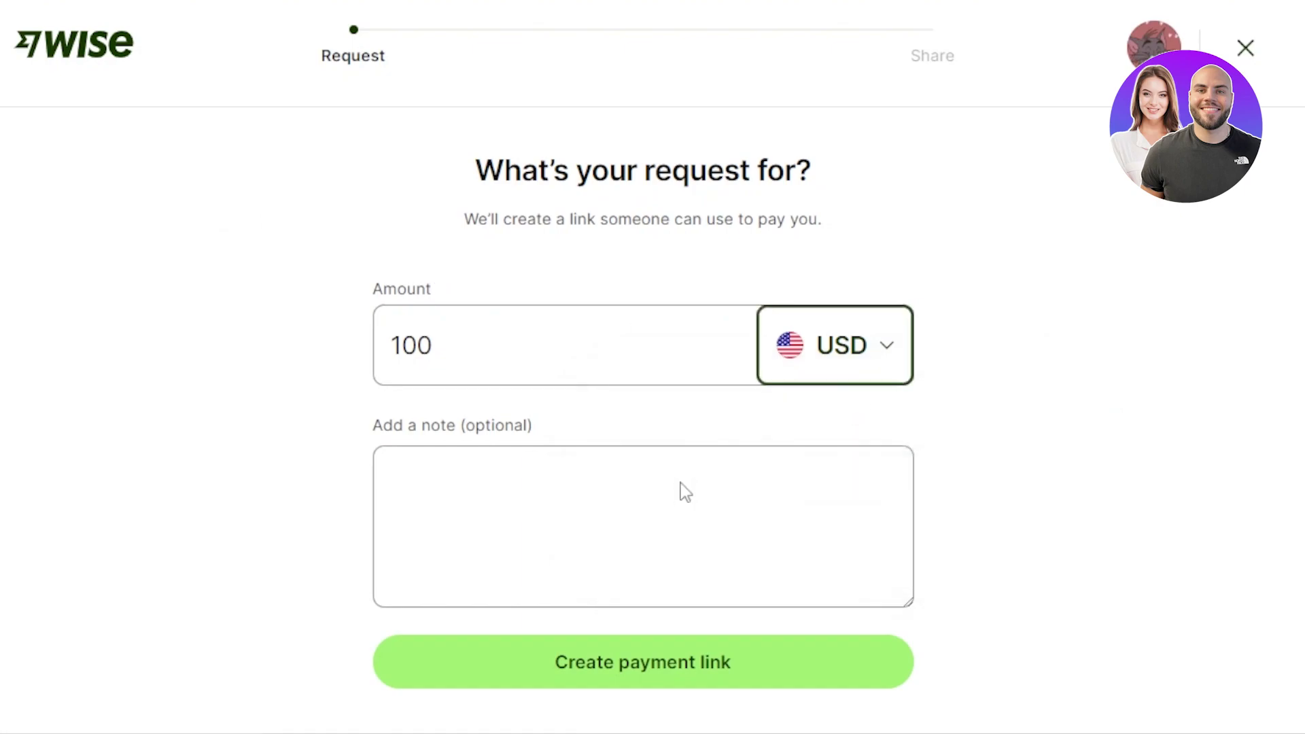
click(845, 373)
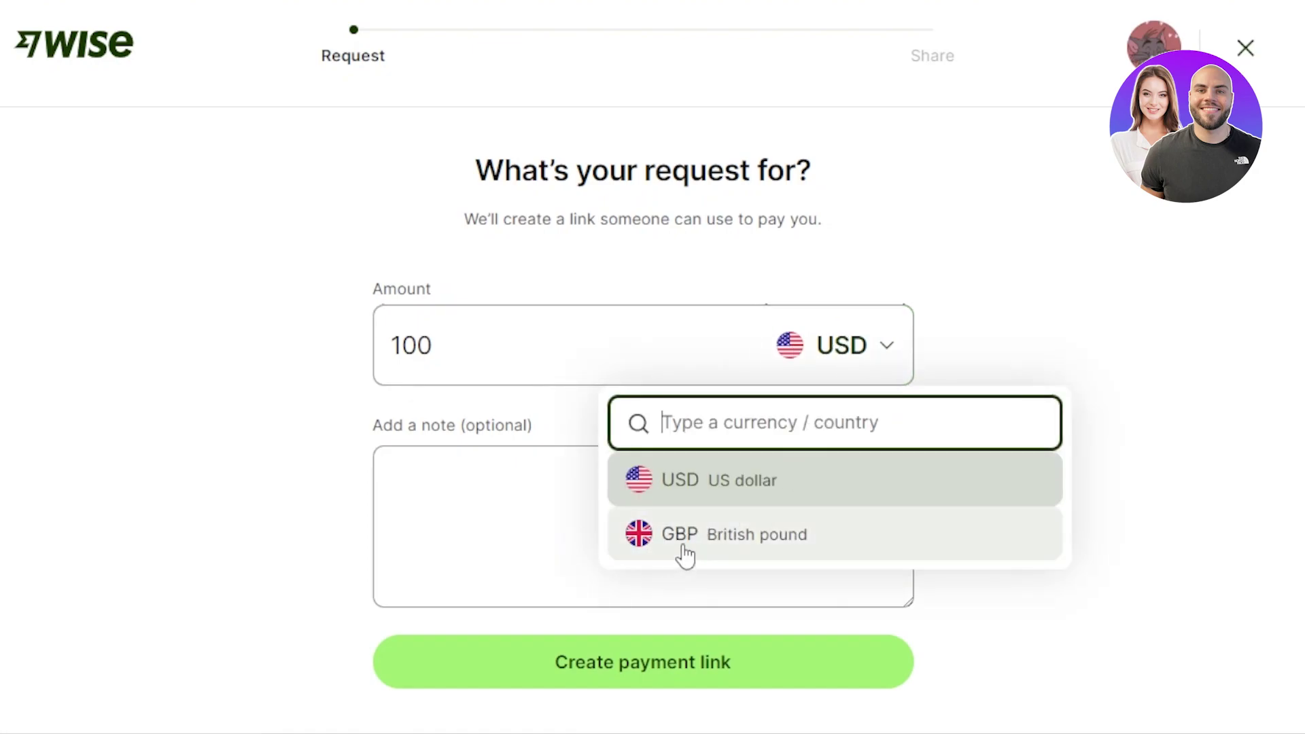
click(728, 470)
- Add the note 'online work' and create the payment link
click(519, 507)
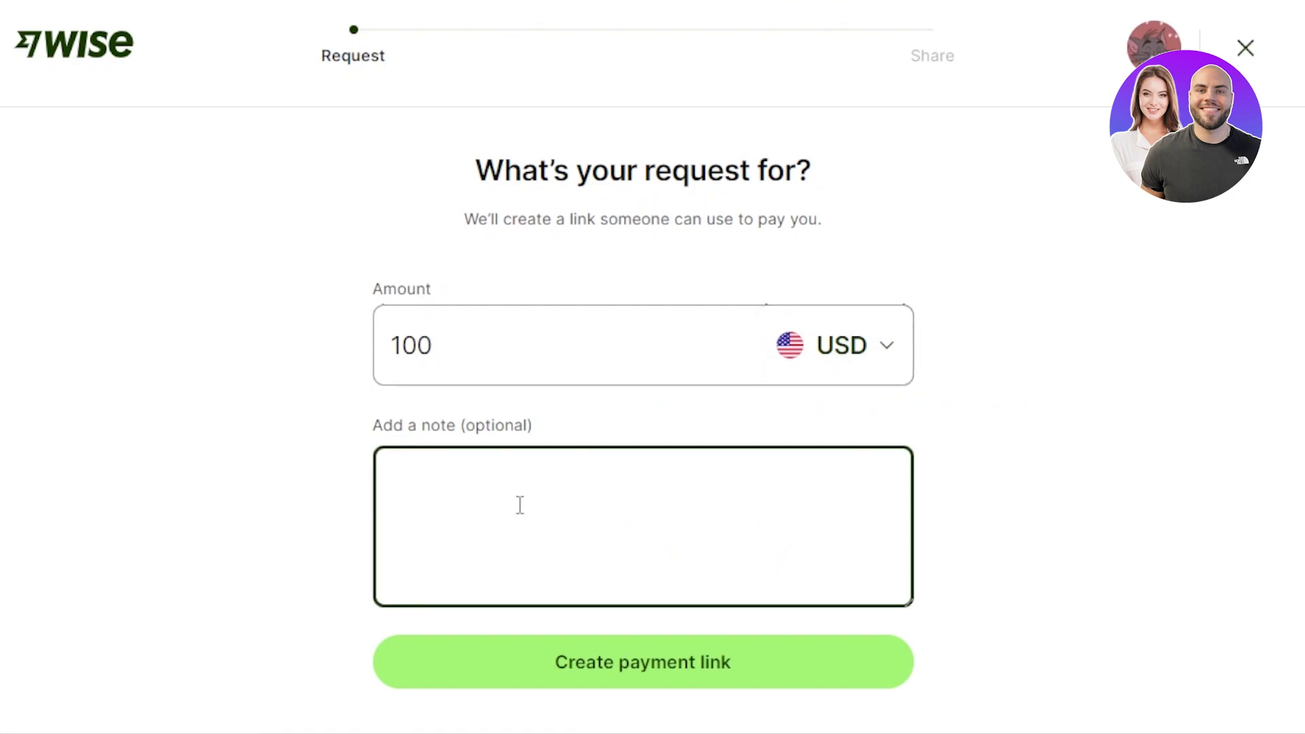
text(online work)
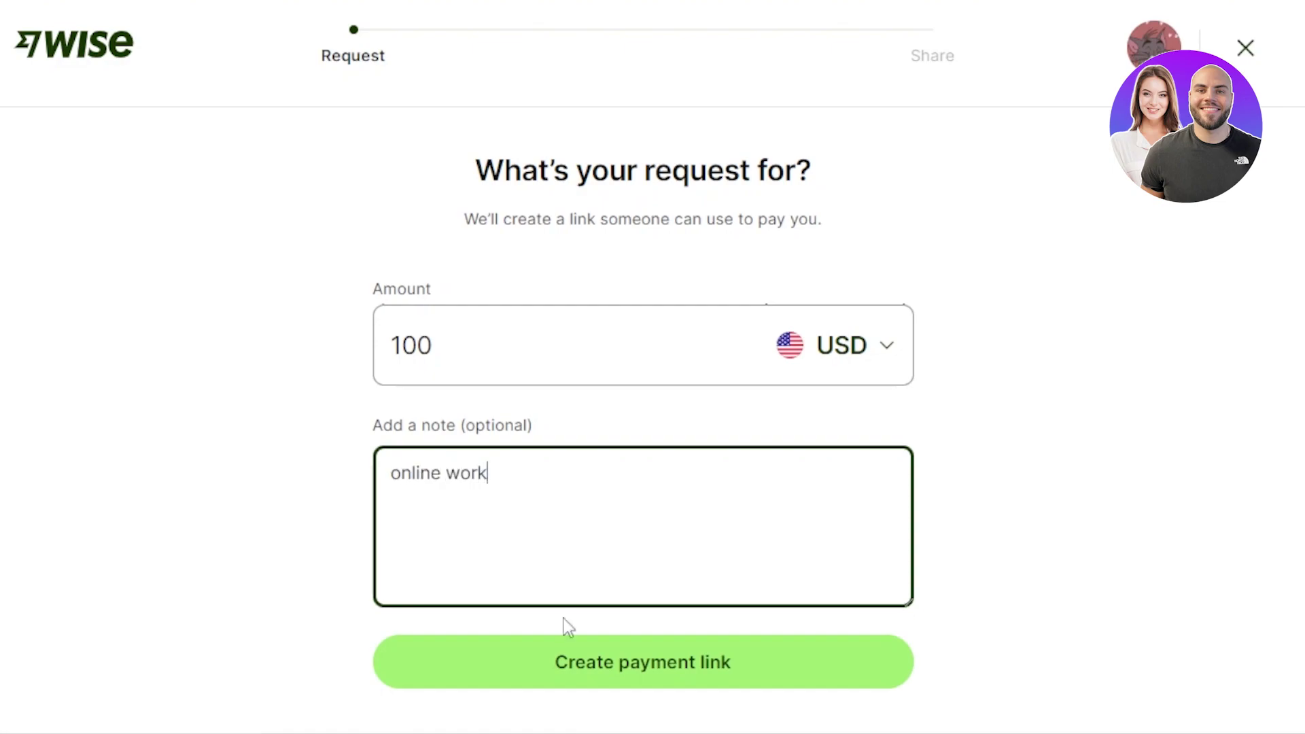
click(640, 662)
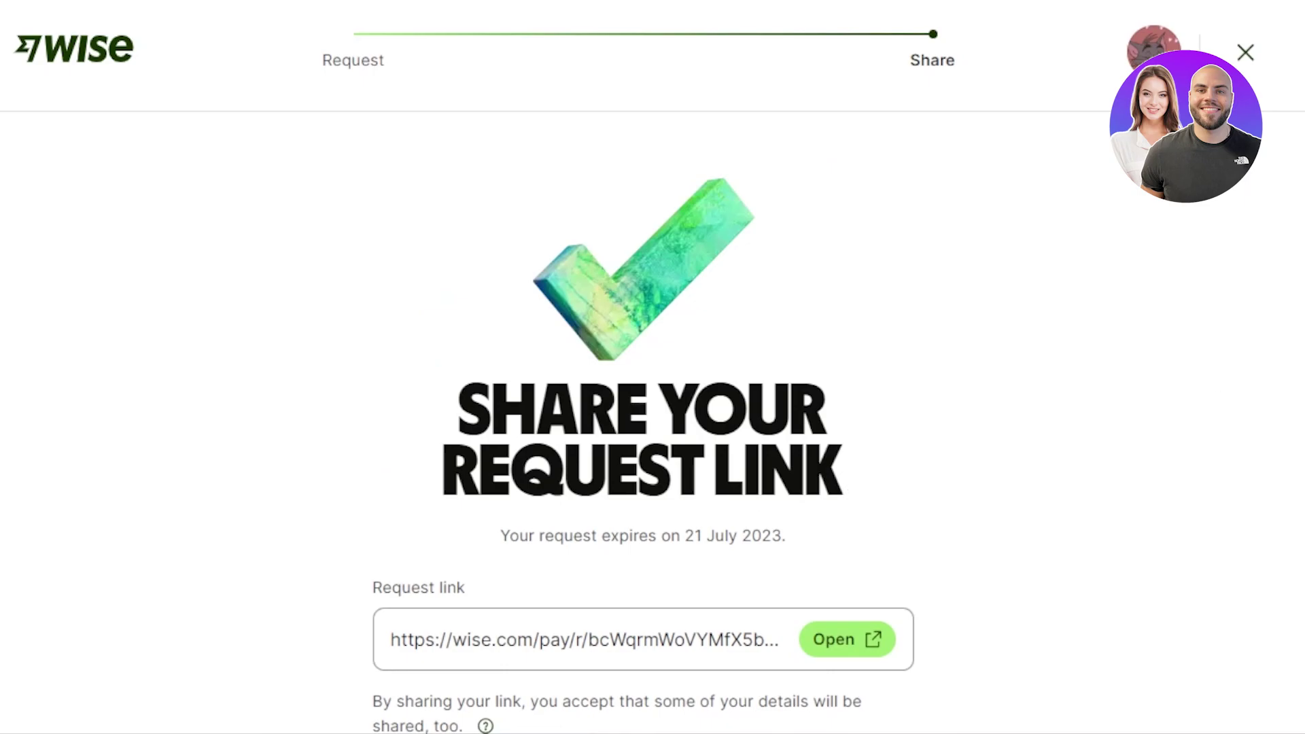
- Copy the share link for the 100 USD payment request
scroll(1026, 476, down, 3)
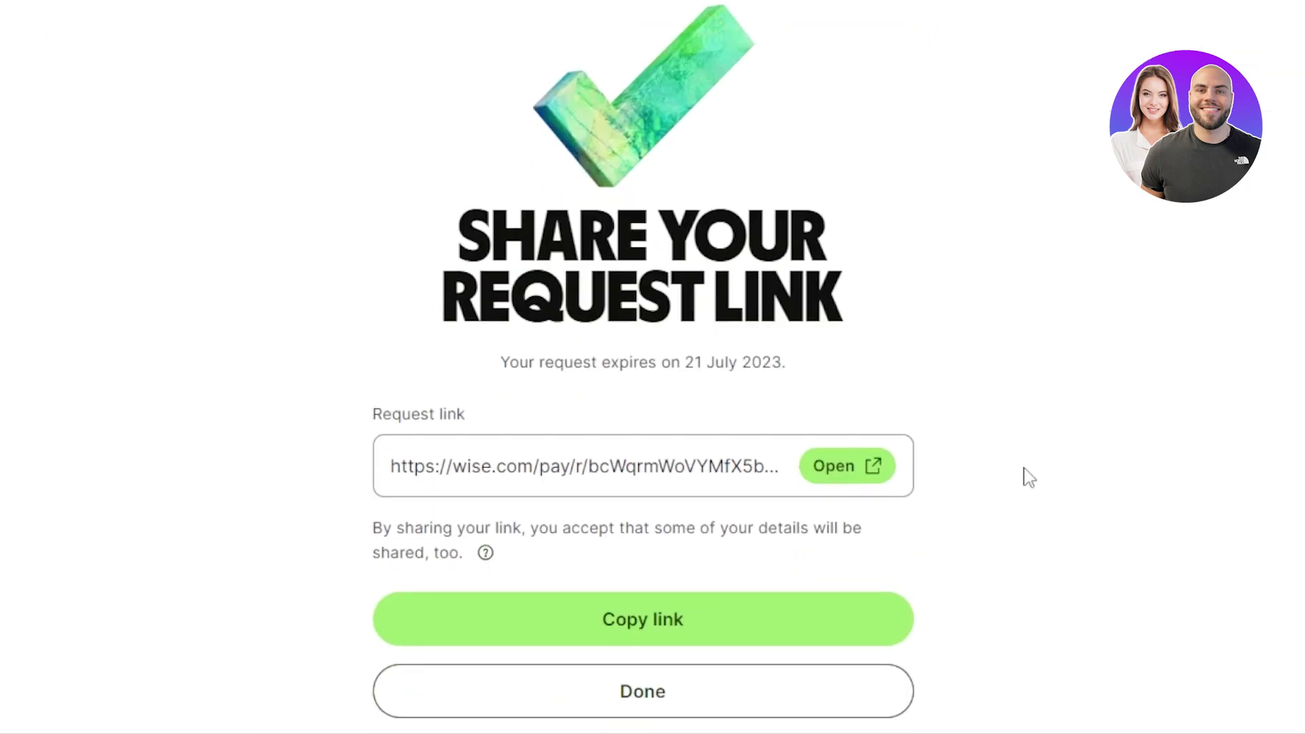
click(677, 639)
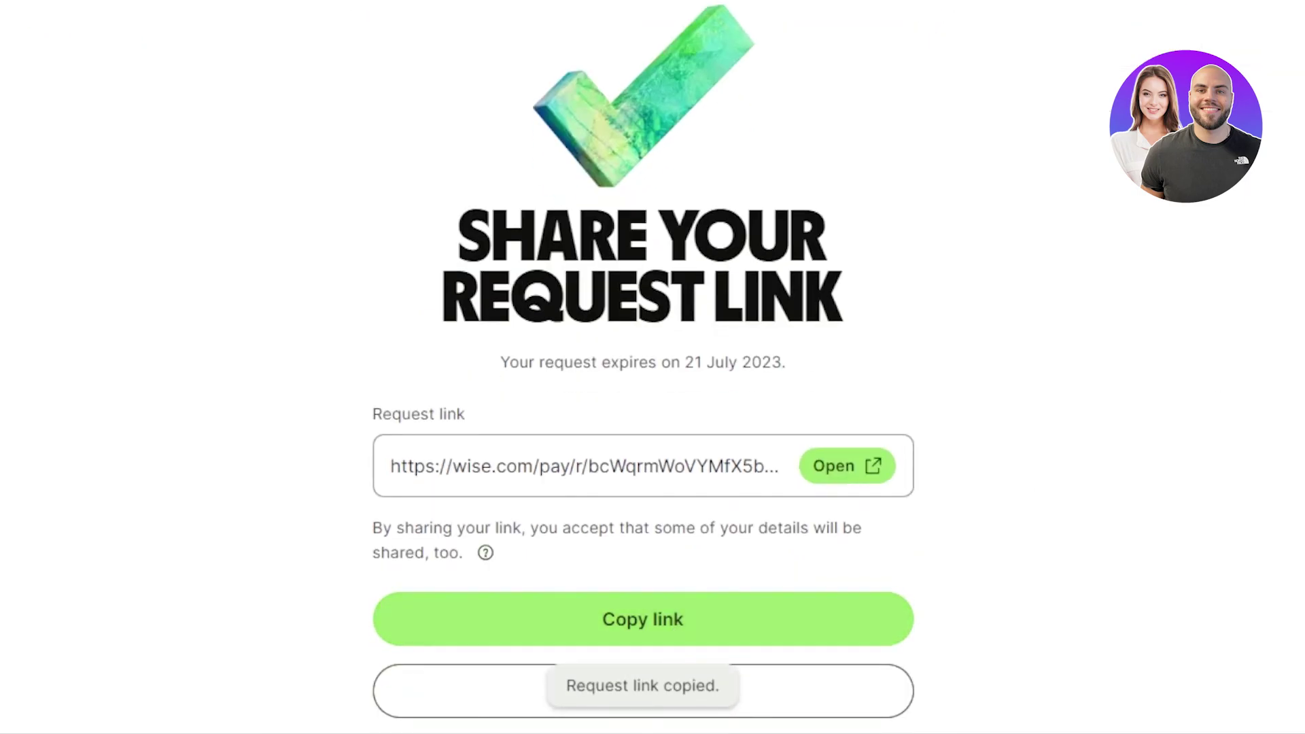
scroll(996, 463, up, 3)
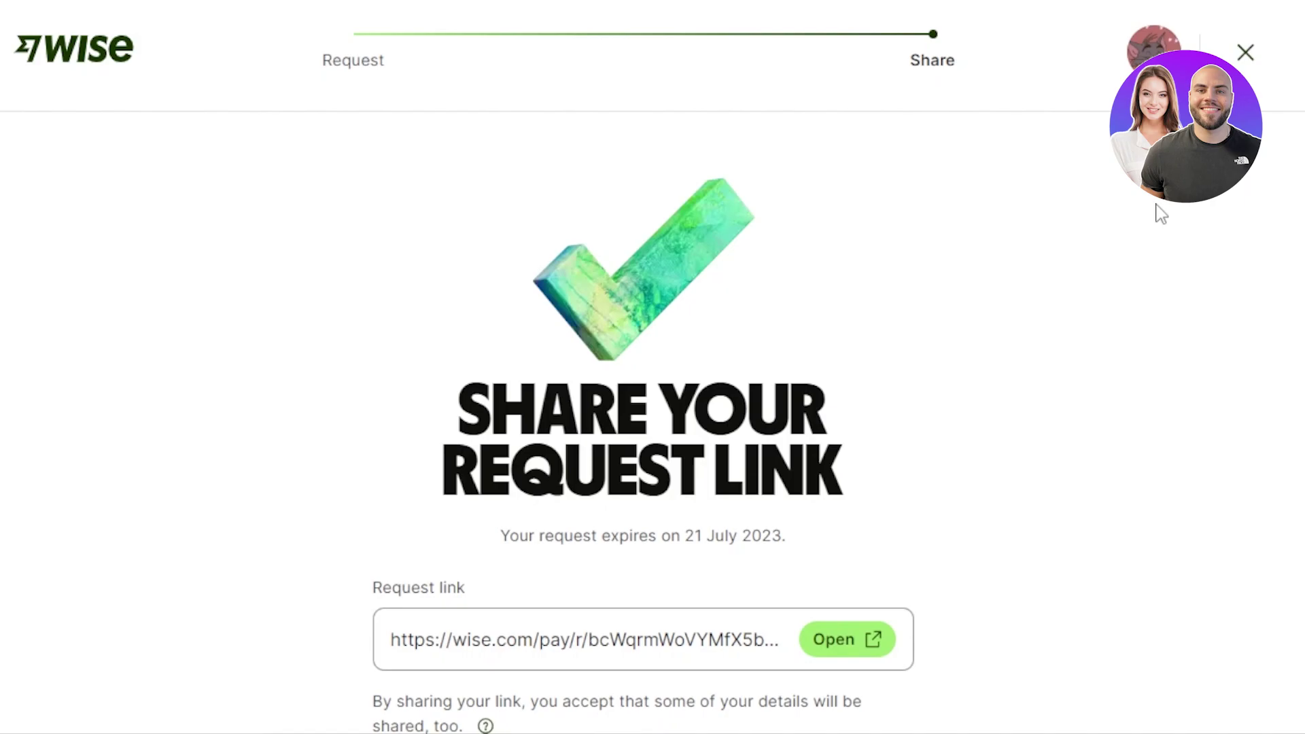
scroll(1162, 214, down, 5)
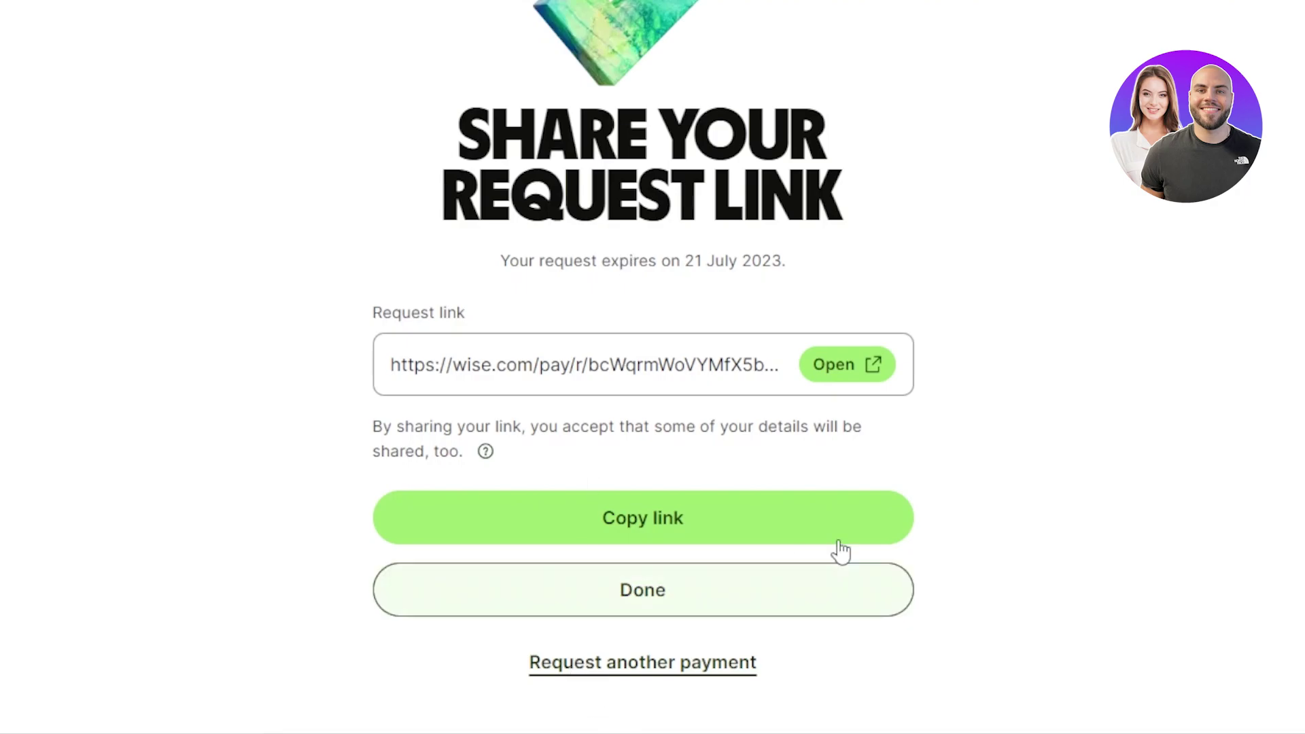
scroll(1089, 352, up, 5)
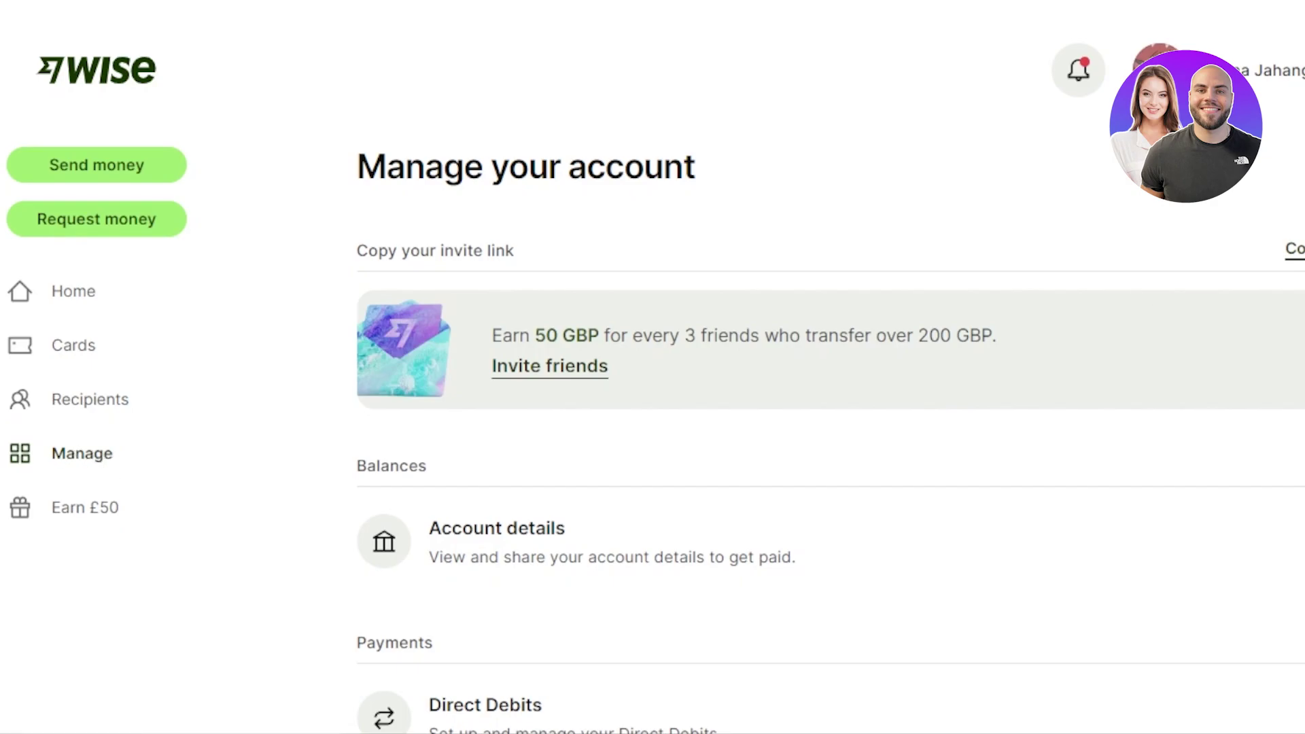
- Scroll through the Manage your account page with its invite-friends offer
scroll(831, 367, down, 6)
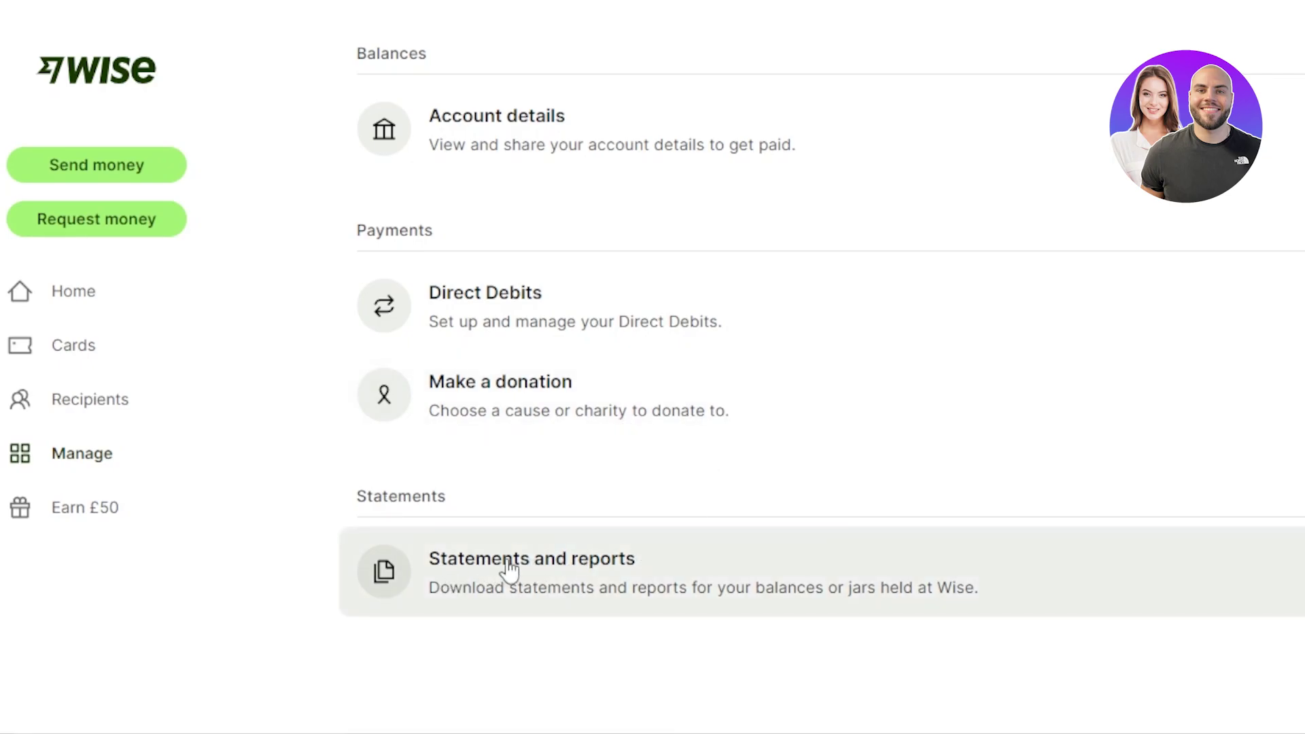
scroll(816, 408, up, 6)
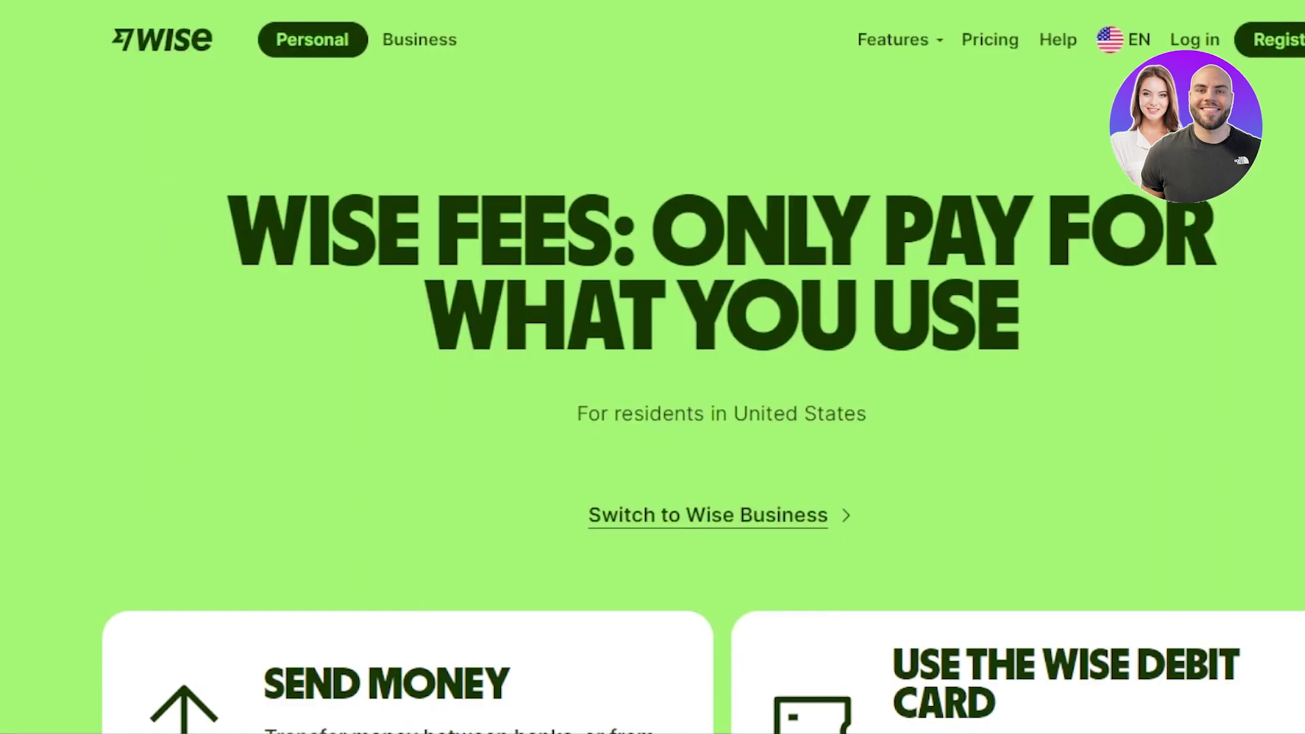
scroll(652, 368, down, 7)
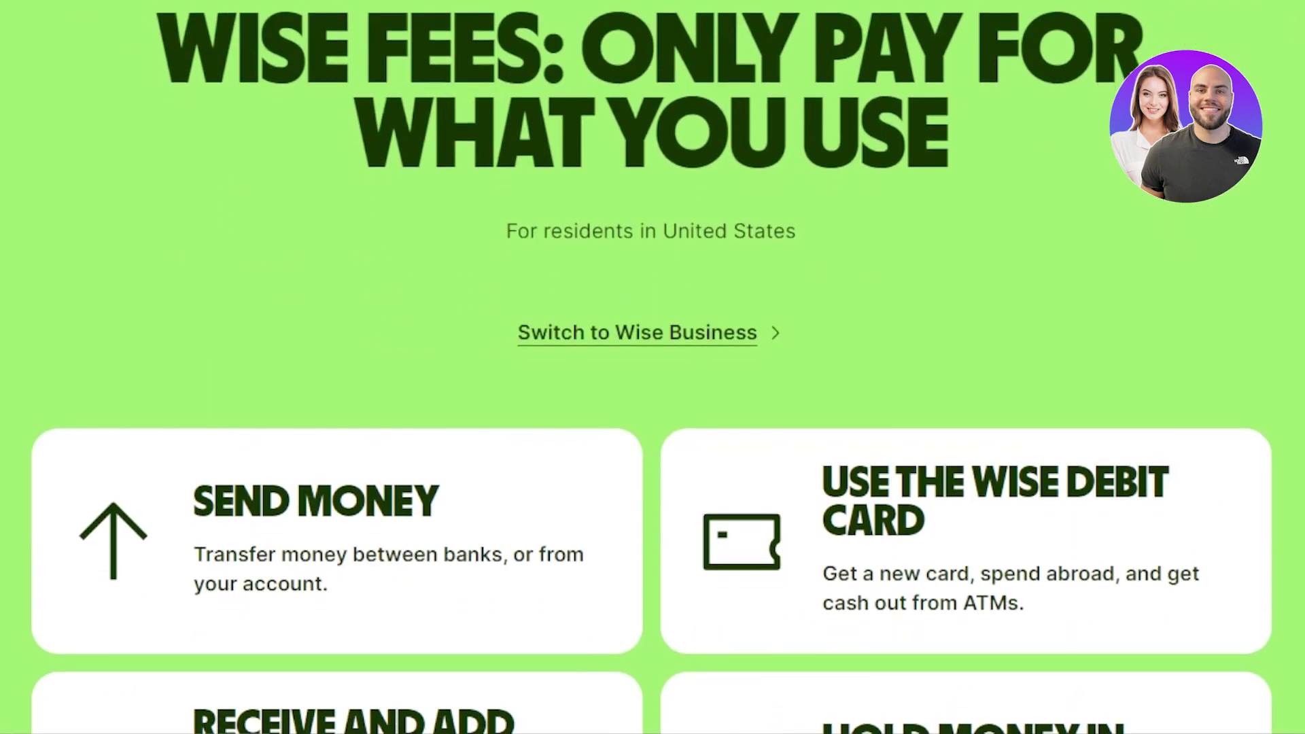
scroll(653, 367, up, 4)
scroll(652, 367, down, 15)
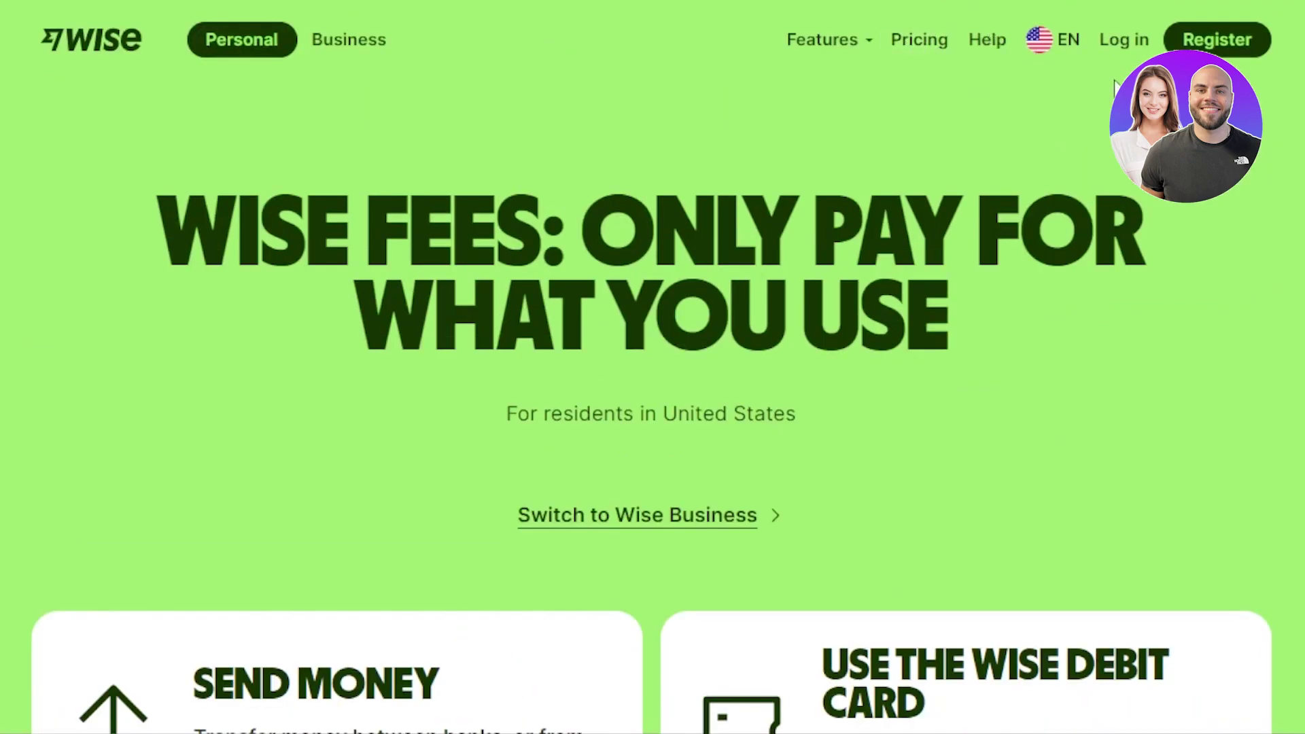
scroll(652, 367, down, 15)
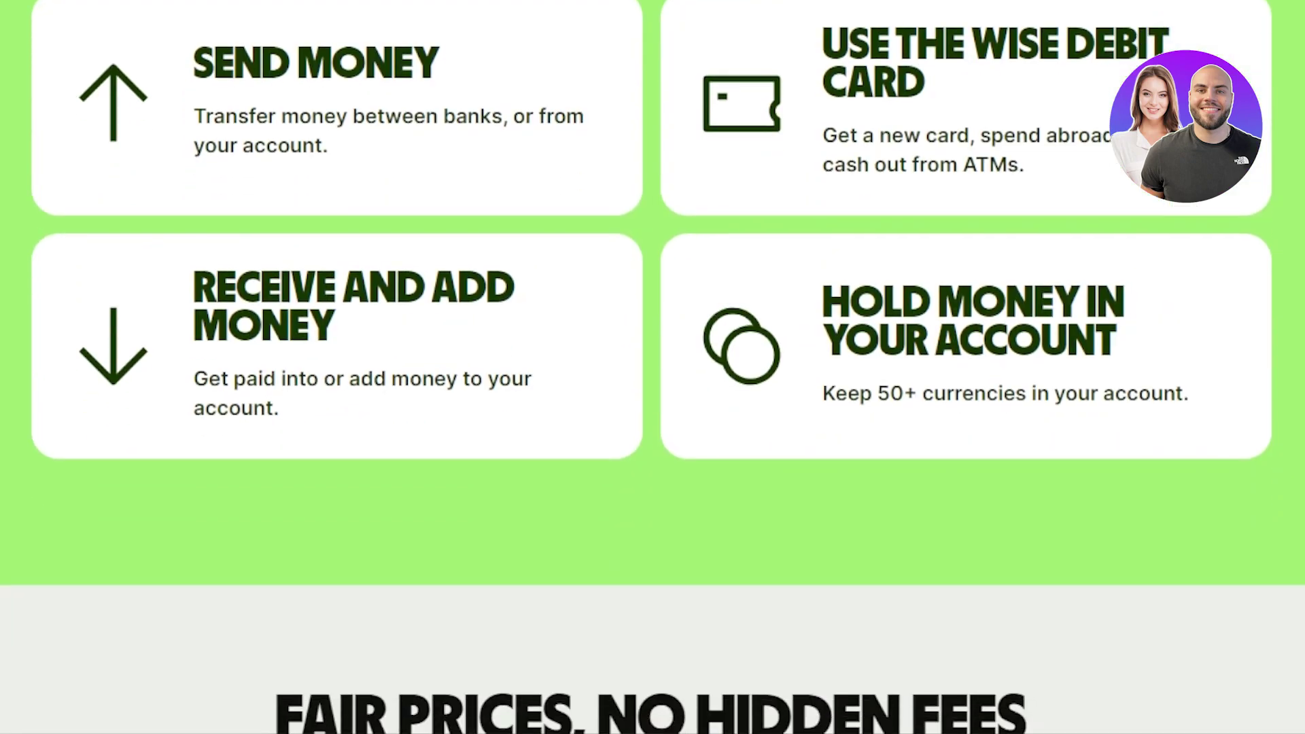
scroll(652, 367, down, 1)
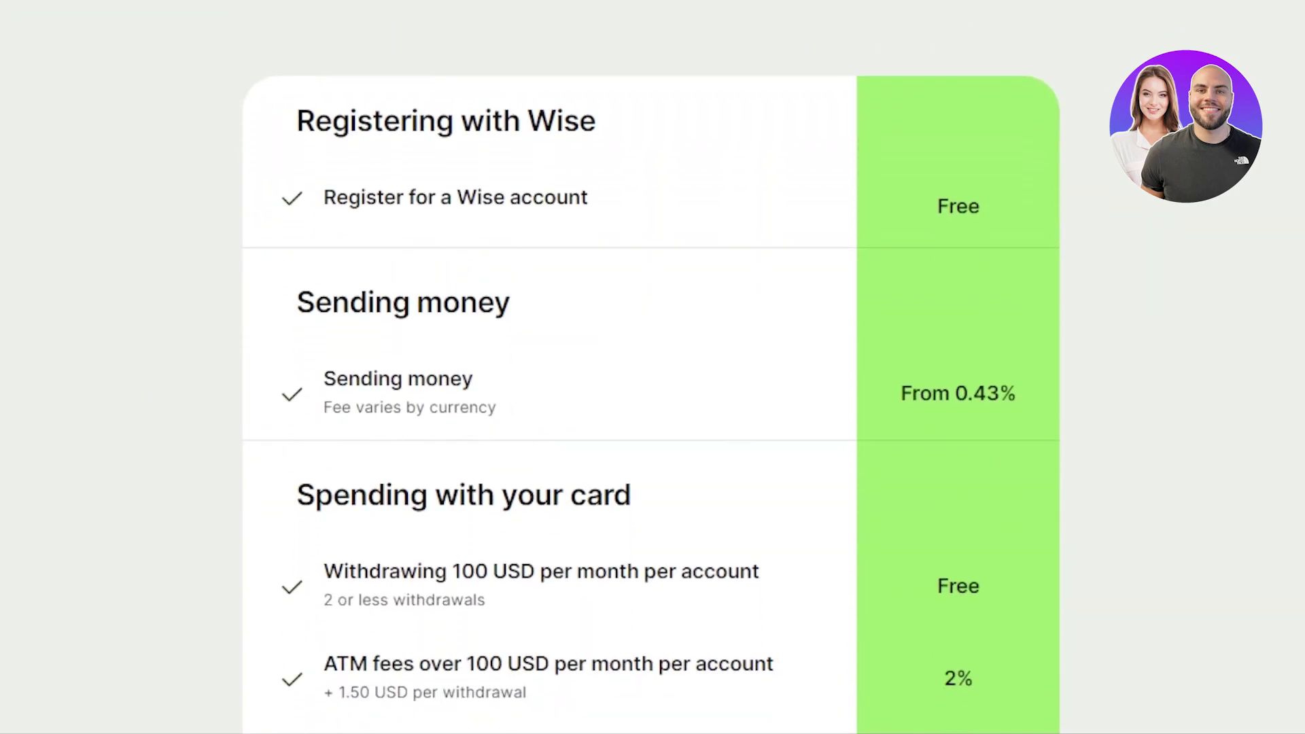
scroll(652, 367, down, 1)
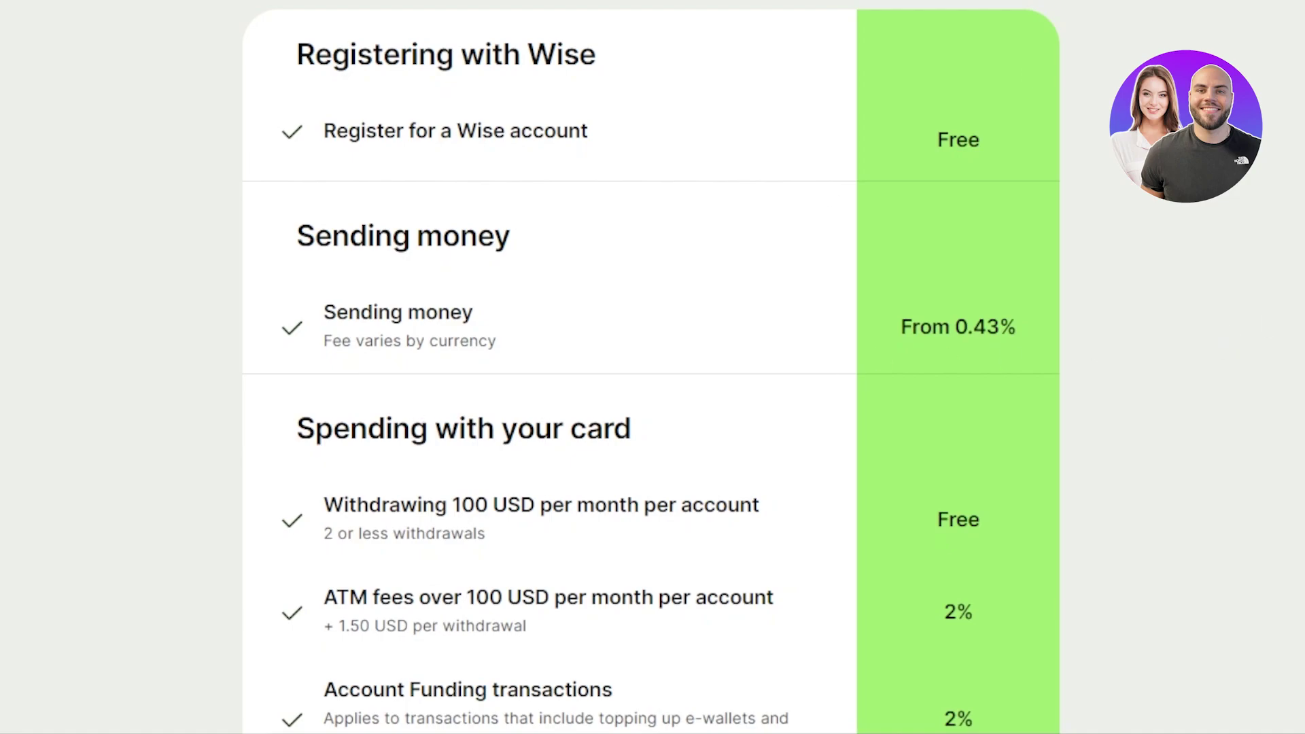
scroll(651, 367, down, 5)
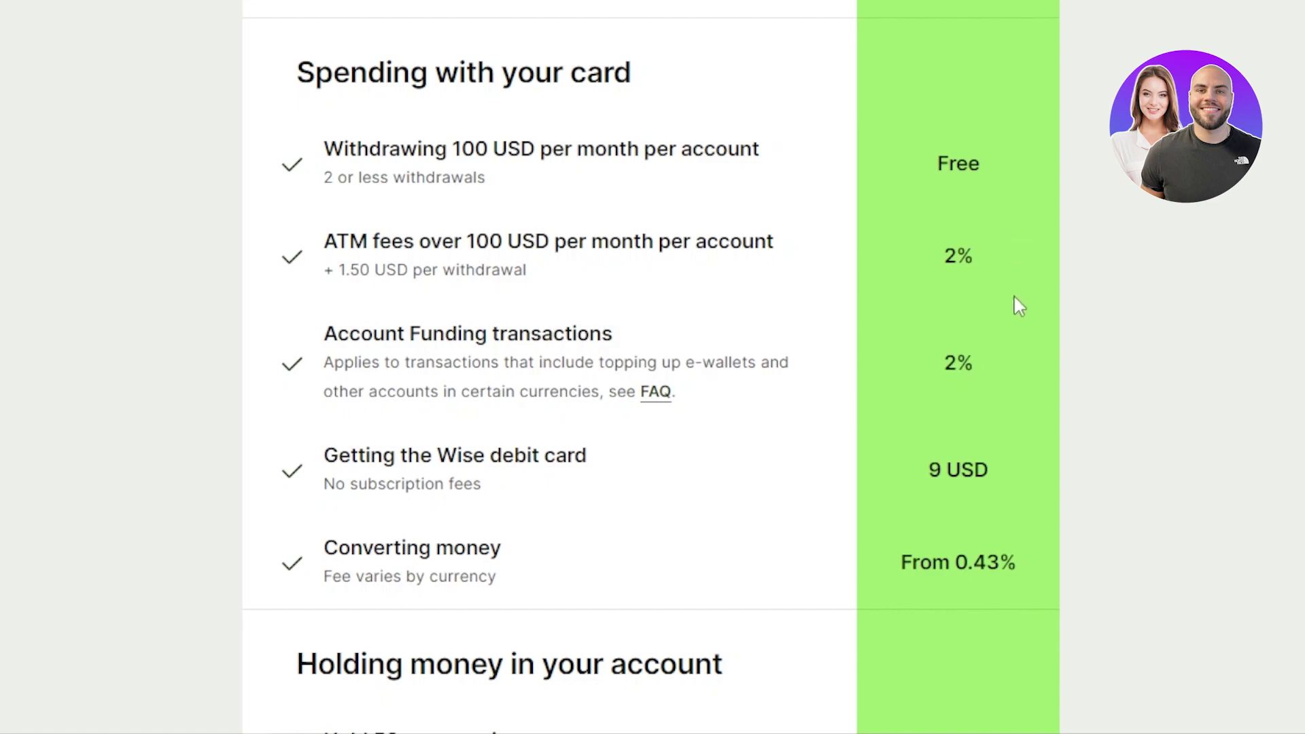
scroll(651, 367, down, 10)
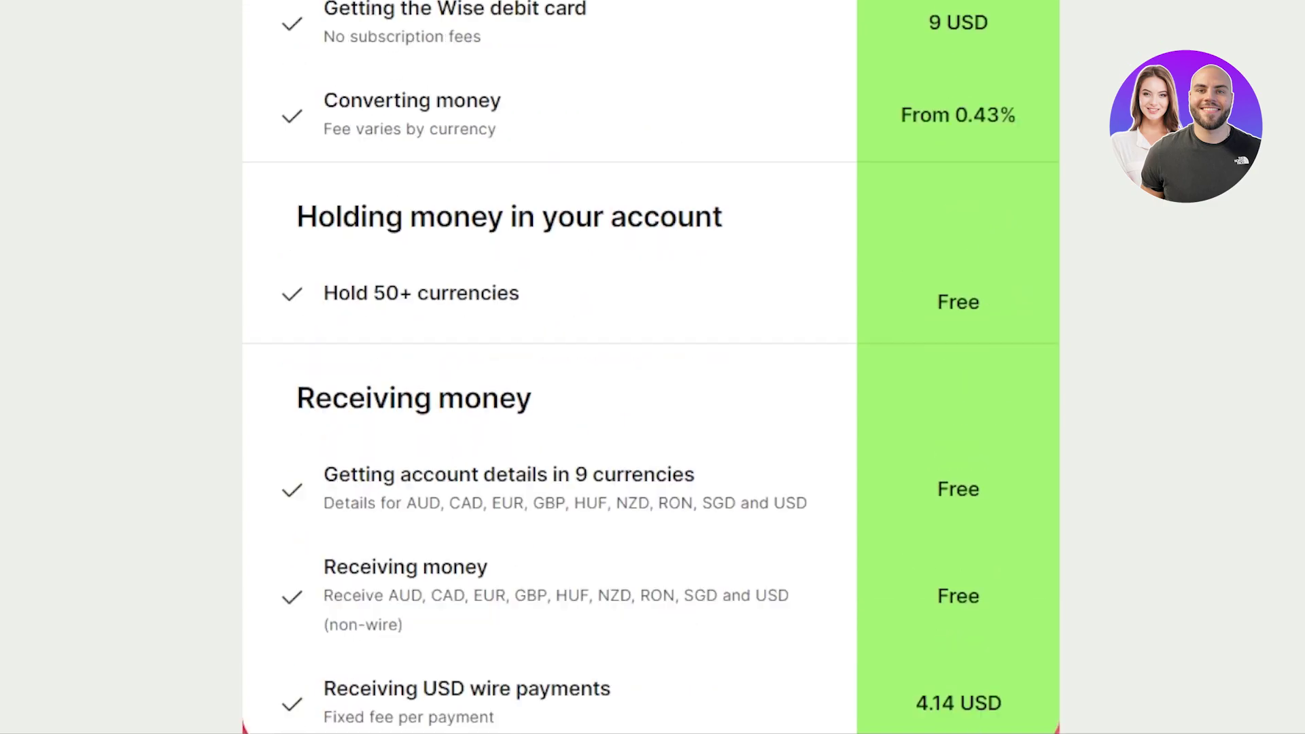
scroll(650, 367, up, 2)
scroll(650, 367, up, 1)
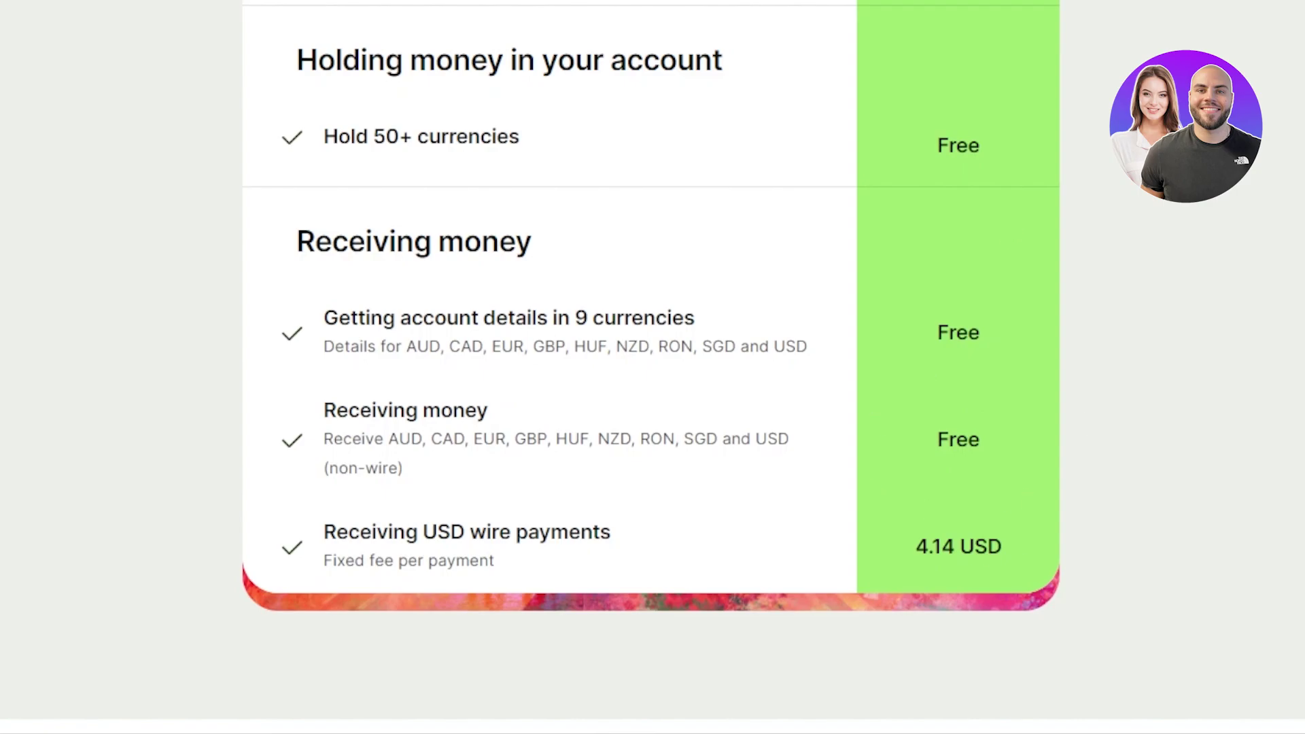
scroll(653, 367, down, 10)
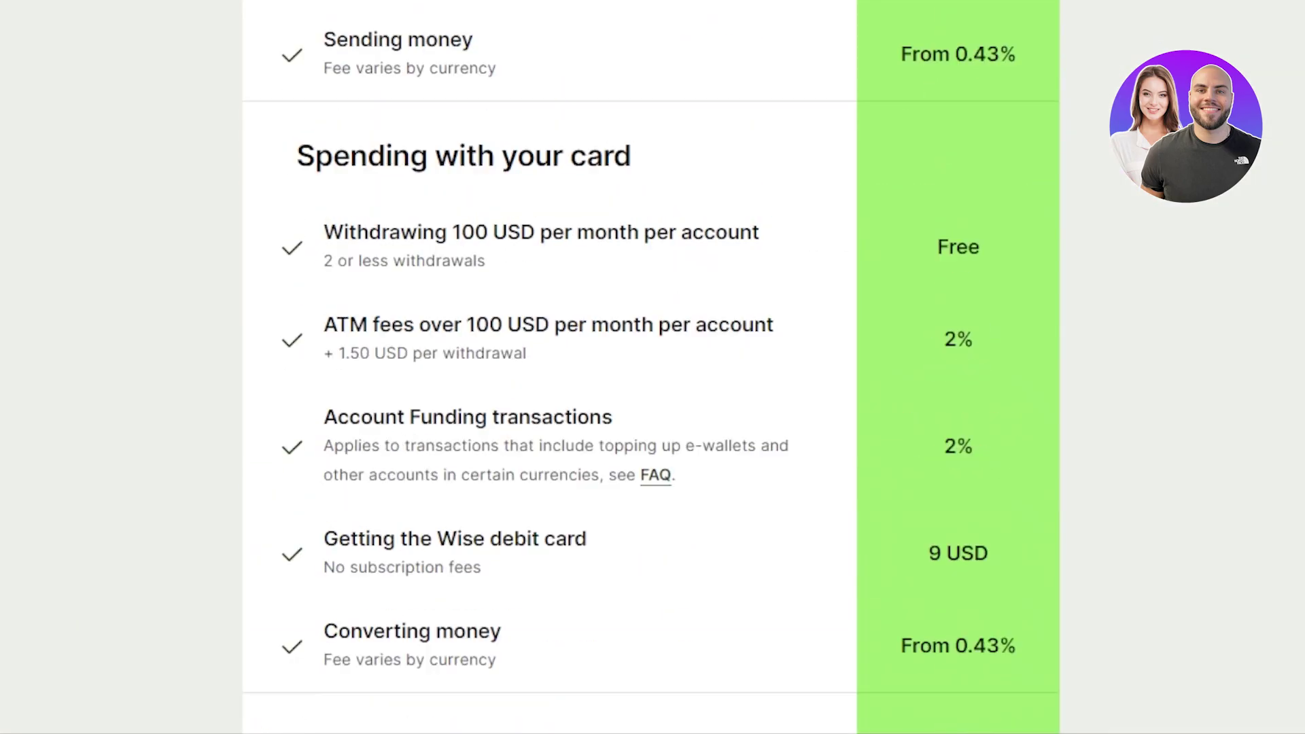
scroll(653, 367, up, 15)
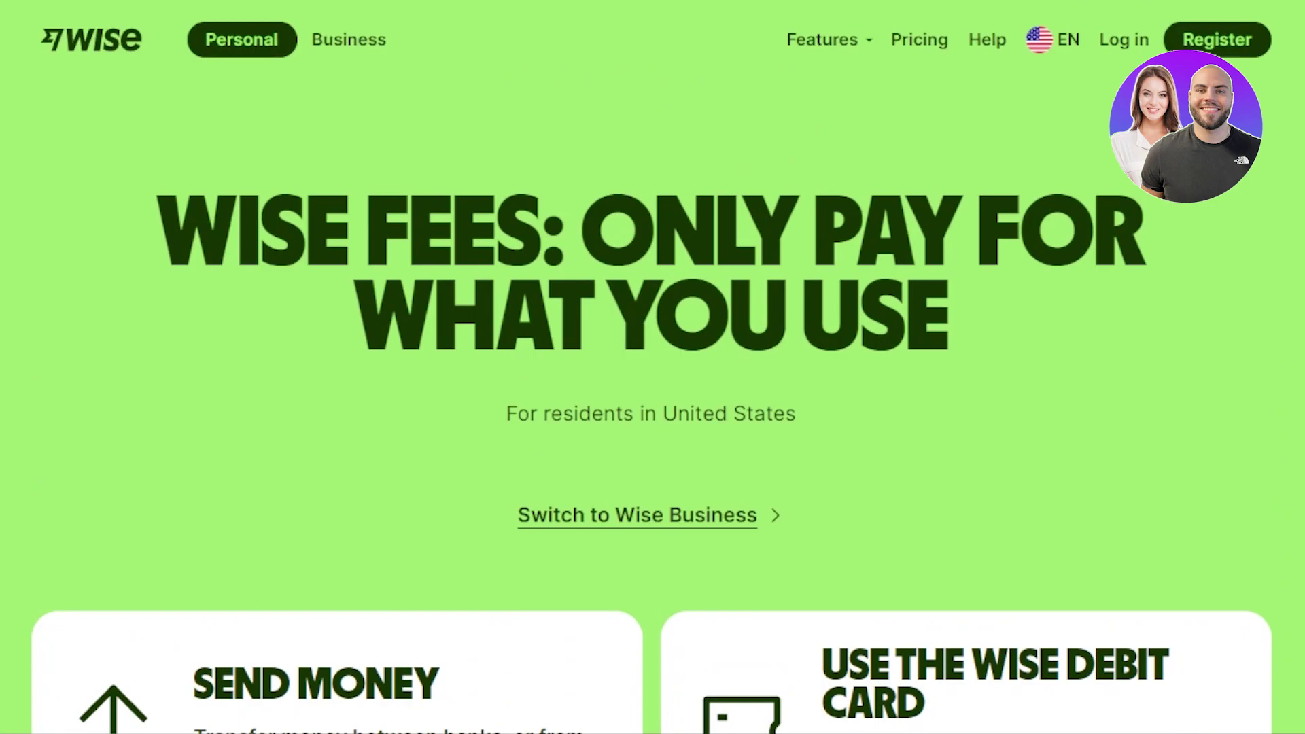